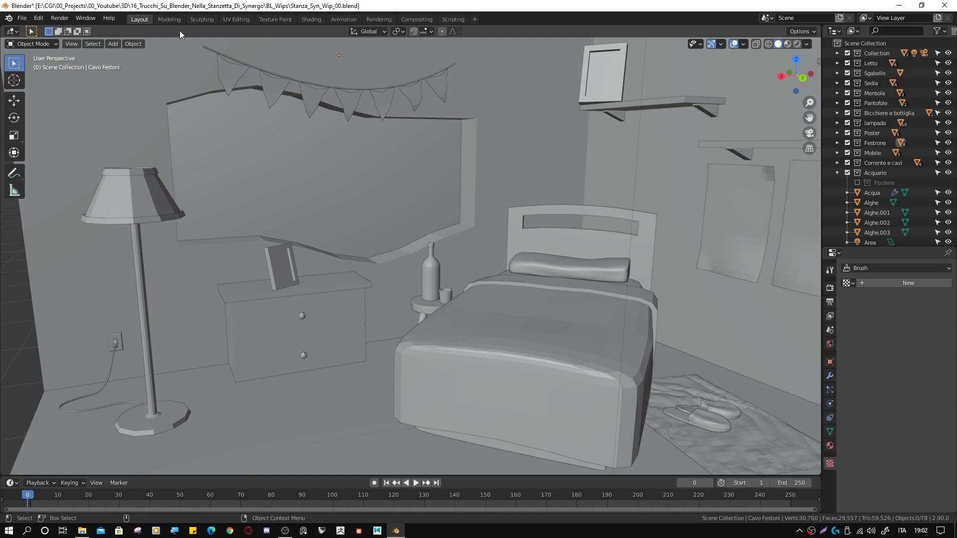
Step: Select the garland's pennants and cable, isolate them, and frame them in the view
left_click_drag(225, 70, 375, 102)
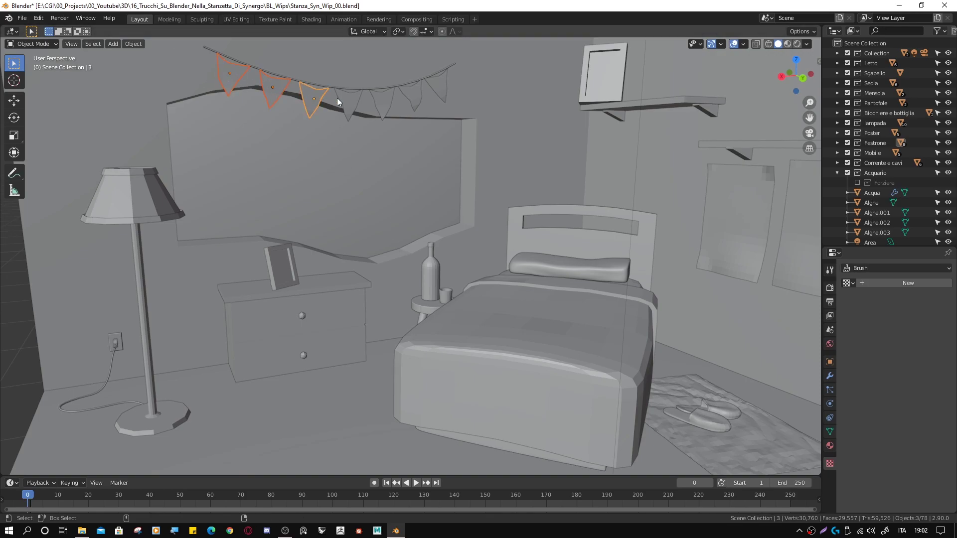
left_click(382, 100, "shift")
left_click(435, 88, "shift")
left_click(134, 44)
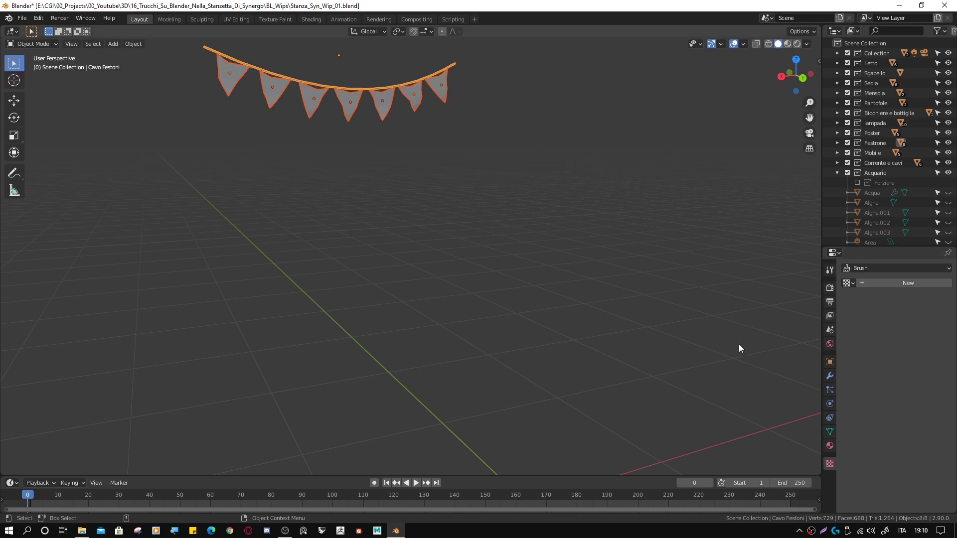
left_click(70, 43)
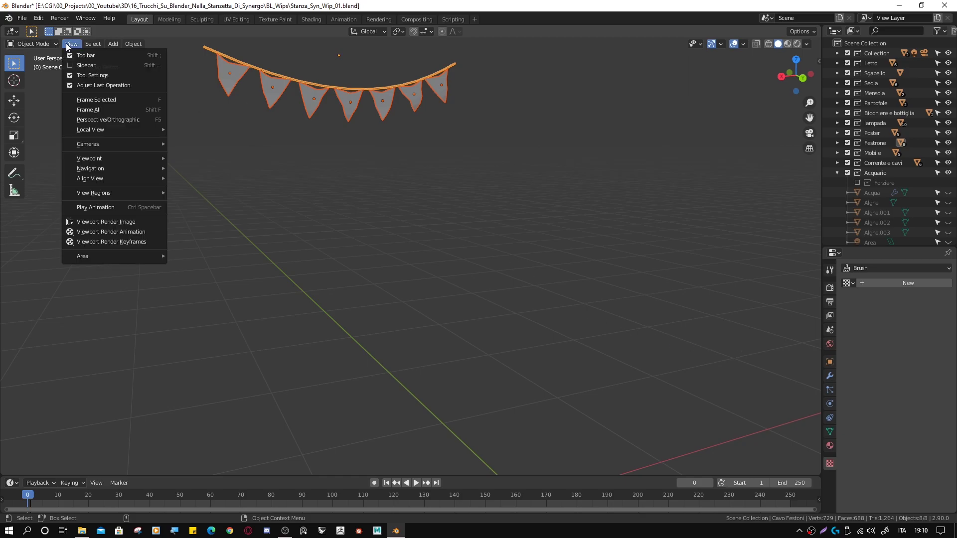
left_click(106, 99)
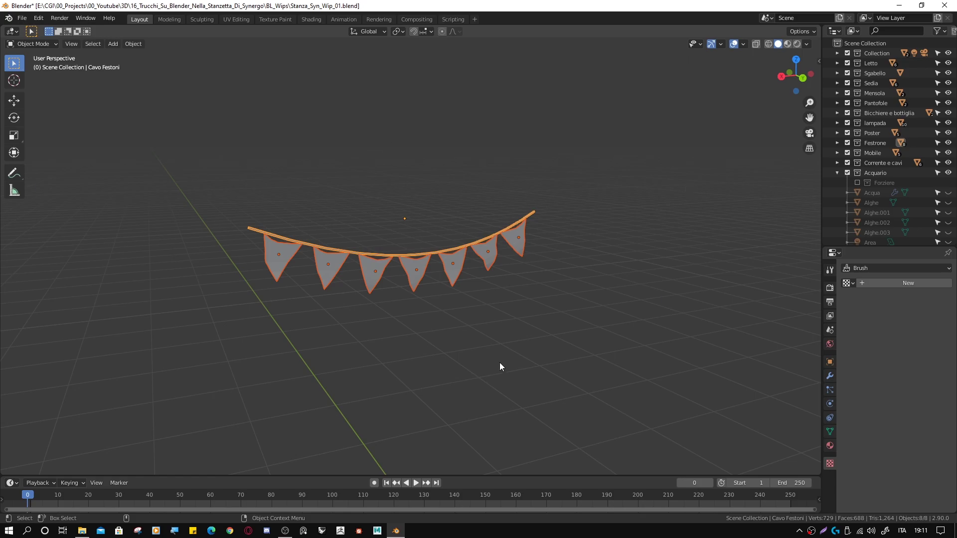
Step: Select the leftmost pennant and frame it closely with Numpad period
left_click(73, 46)
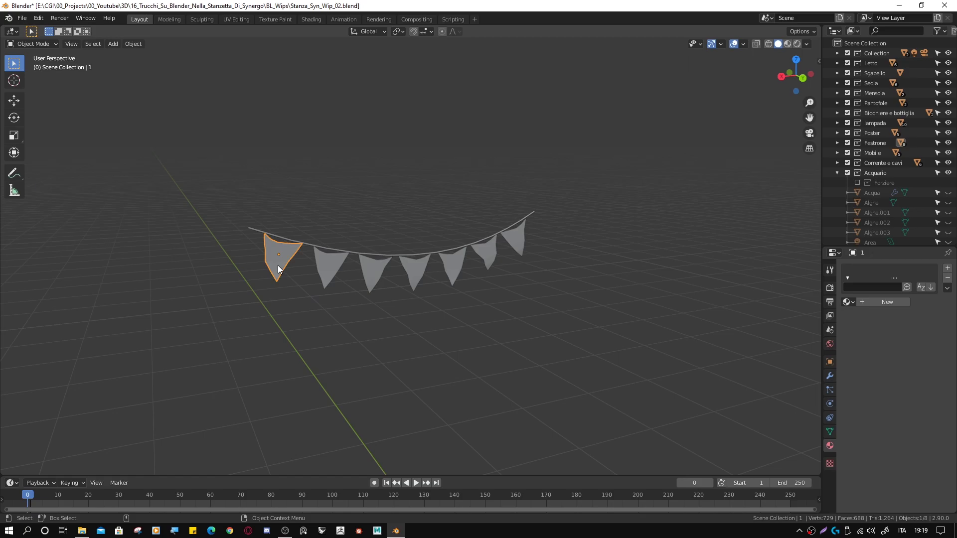
key("KP_Decimal")
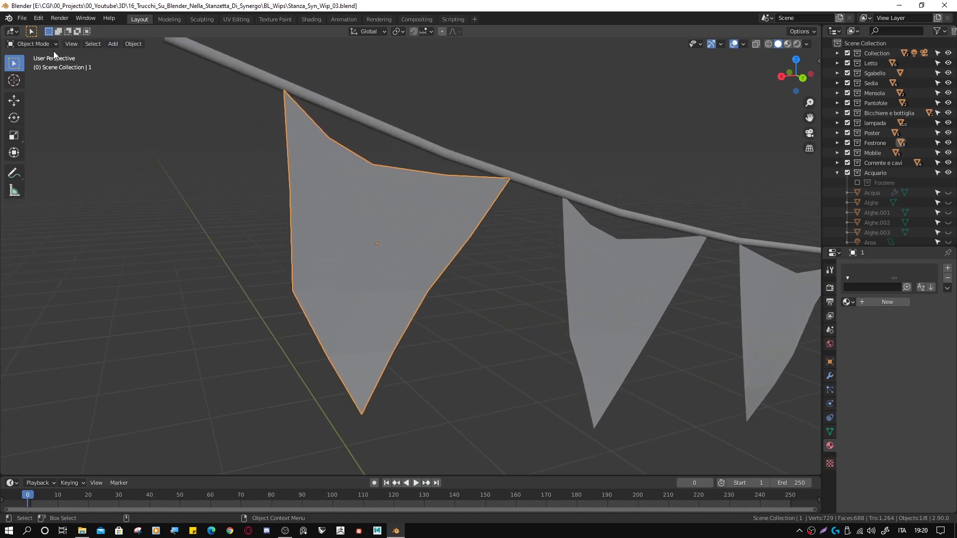
left_click(52, 45)
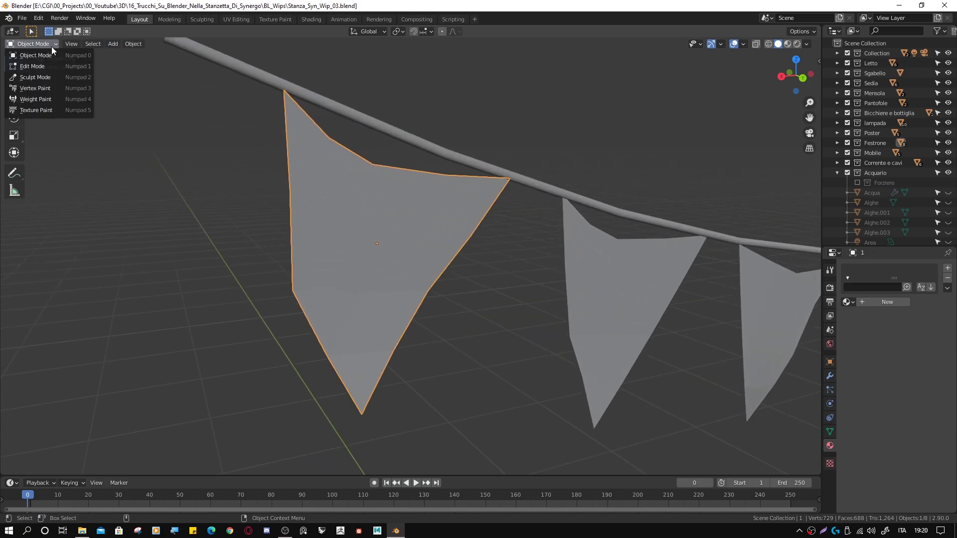
Step: In Sculpt Mode, grab and pull the pennant's corners and edges into an irregular shape
left_click(38, 76)
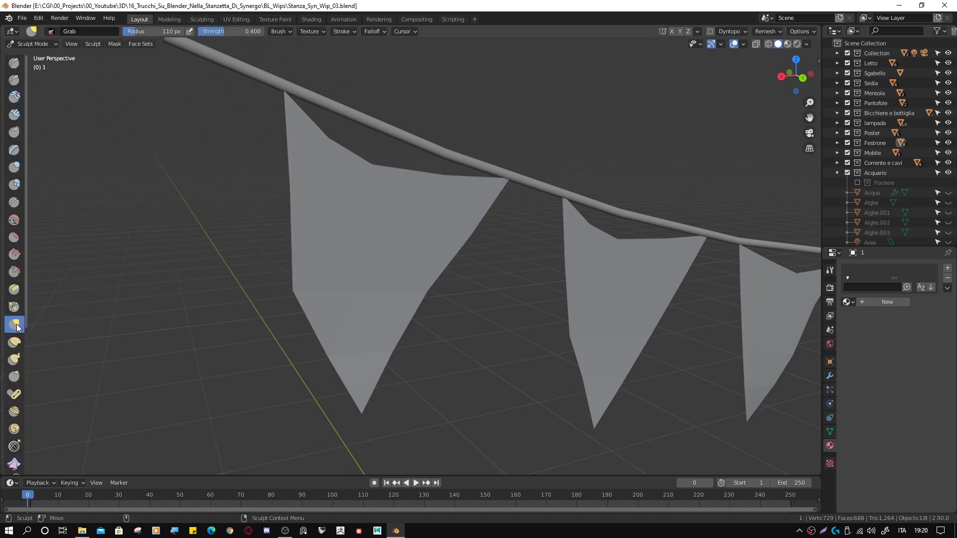
left_click_drag(285, 94, 282, 91)
left_click_drag(506, 180, 363, 161)
left_click_drag(427, 175, 432, 175)
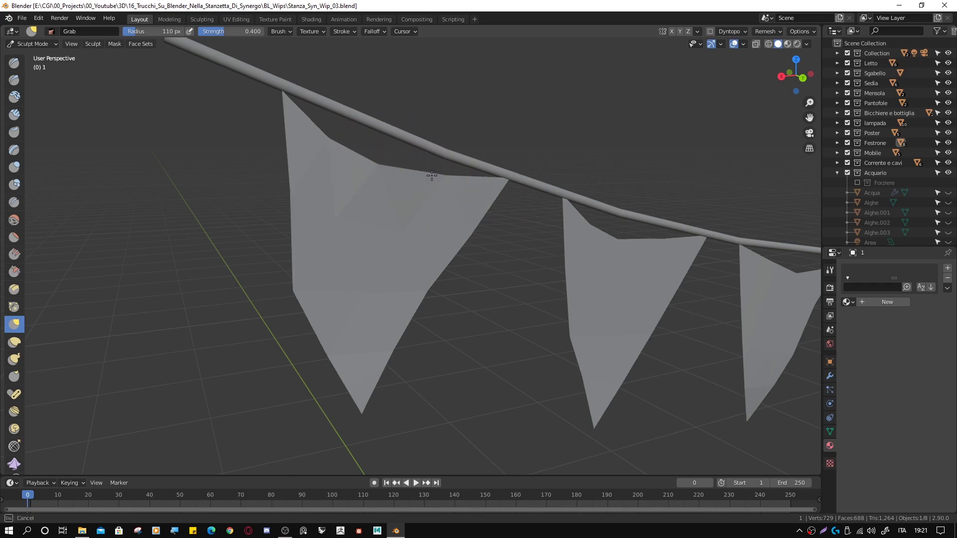
left_click_drag(305, 286, 310, 284)
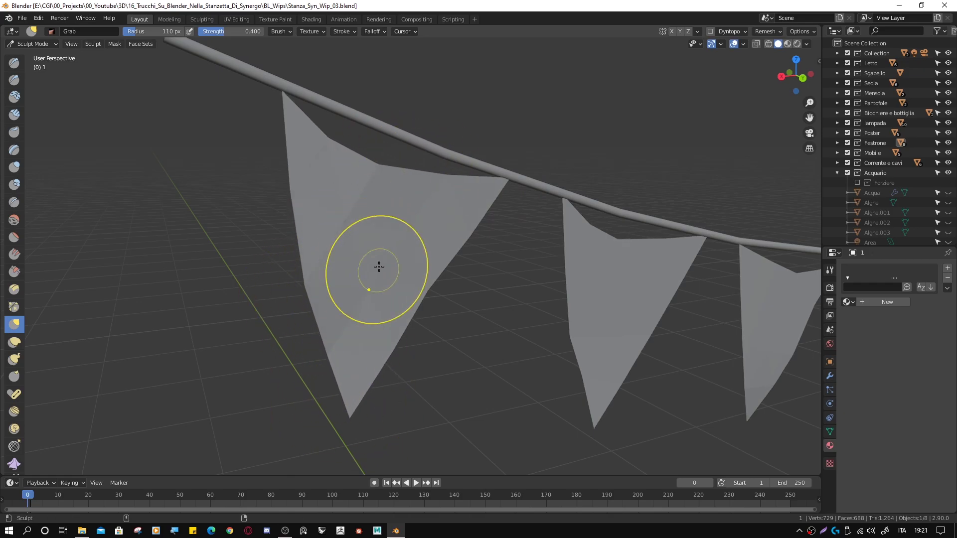
left_click_drag(379, 267, 380, 181)
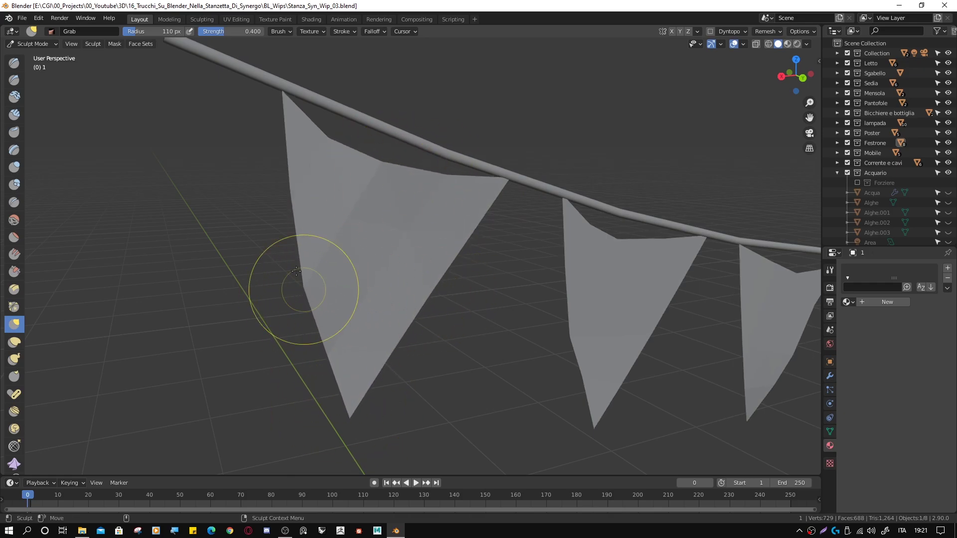
key("ctrl+z")
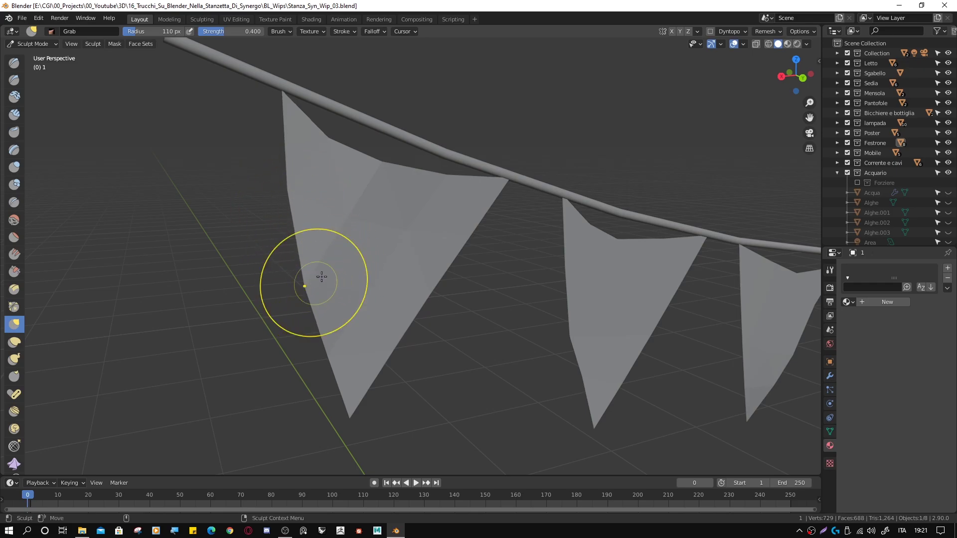
left_click_drag(261, 112, 287, 88)
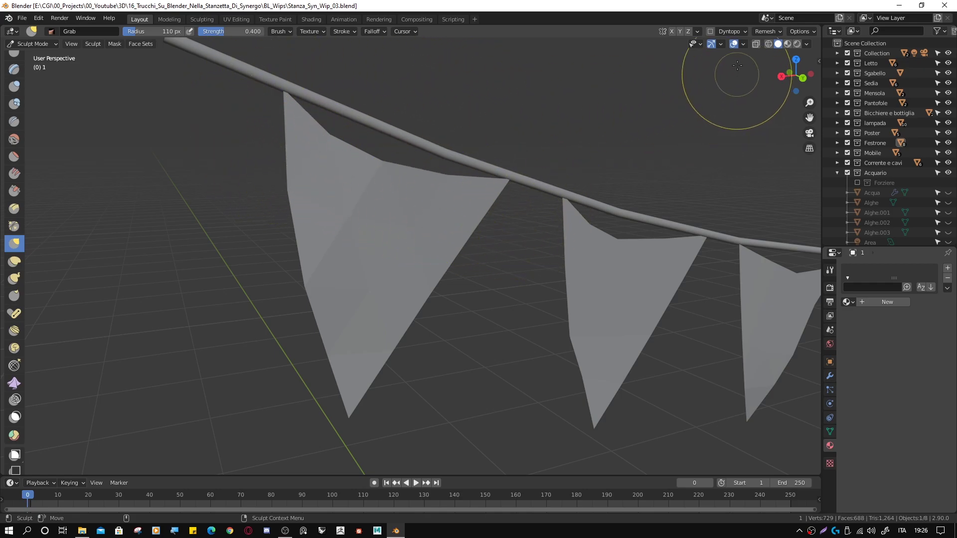
Step: Turn on the Wireframe viewport overlay to show the pennant's mesh edges
left_click(743, 44)
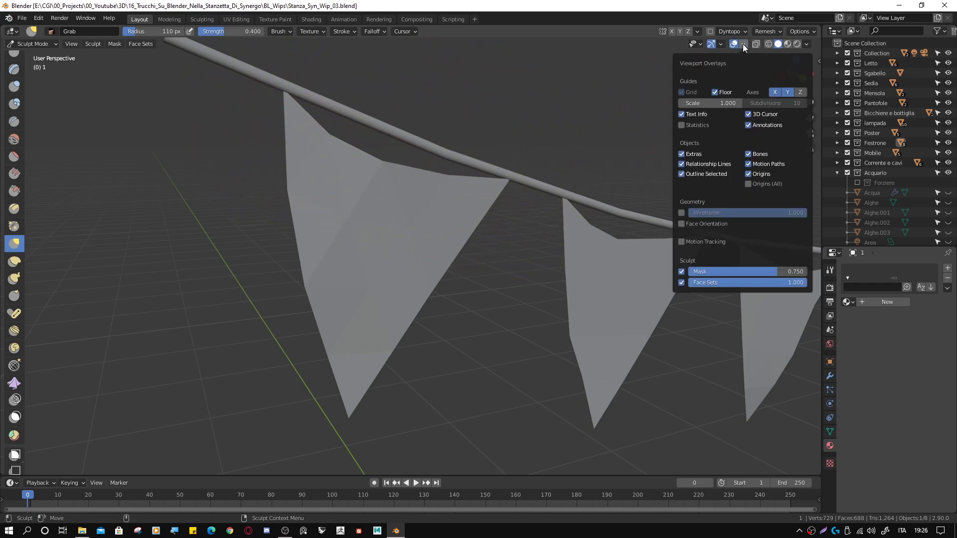
left_click(681, 212)
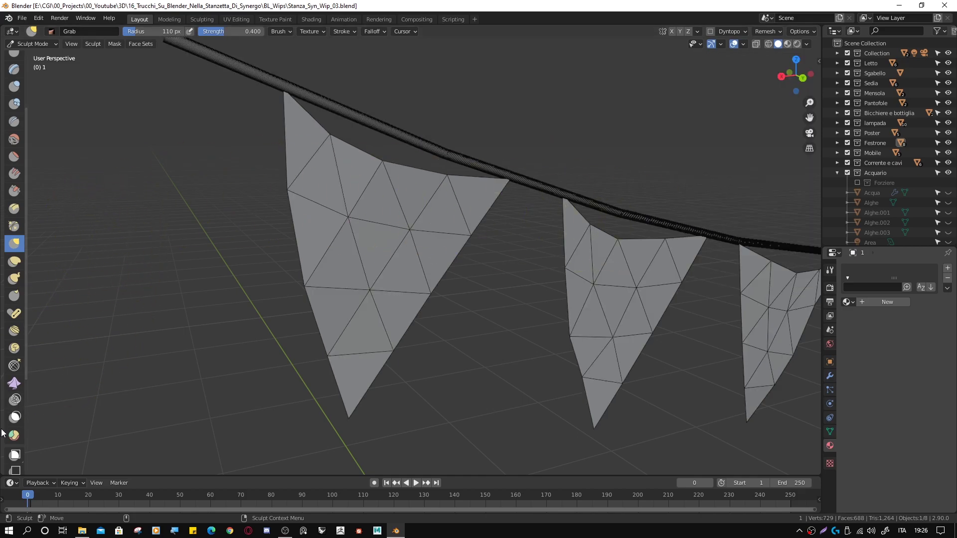
scroll(5, 431, "down", 3)
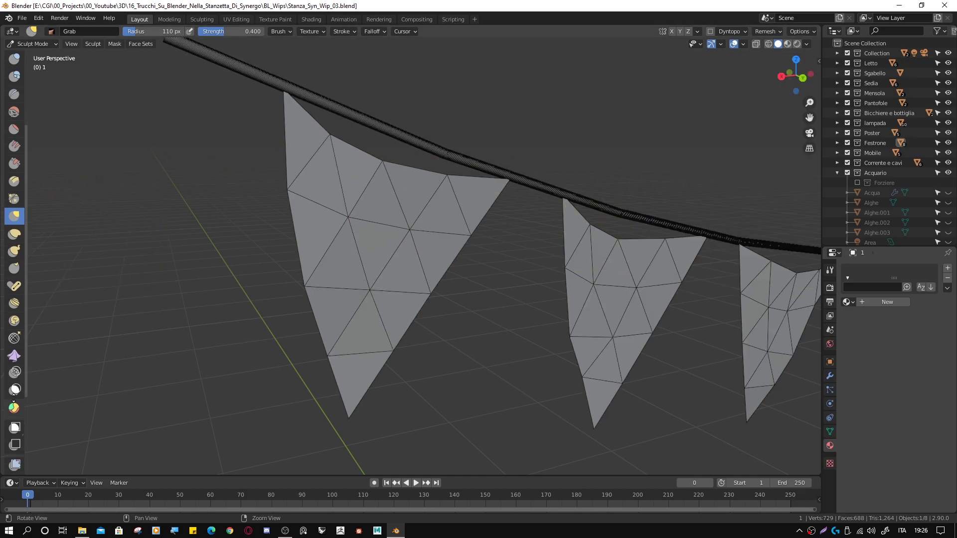
Step: Box-mask the row of faces along the pennant's top edge by the rope
left_click(15, 426)
left_click_drag(267, 53, 317, 115)
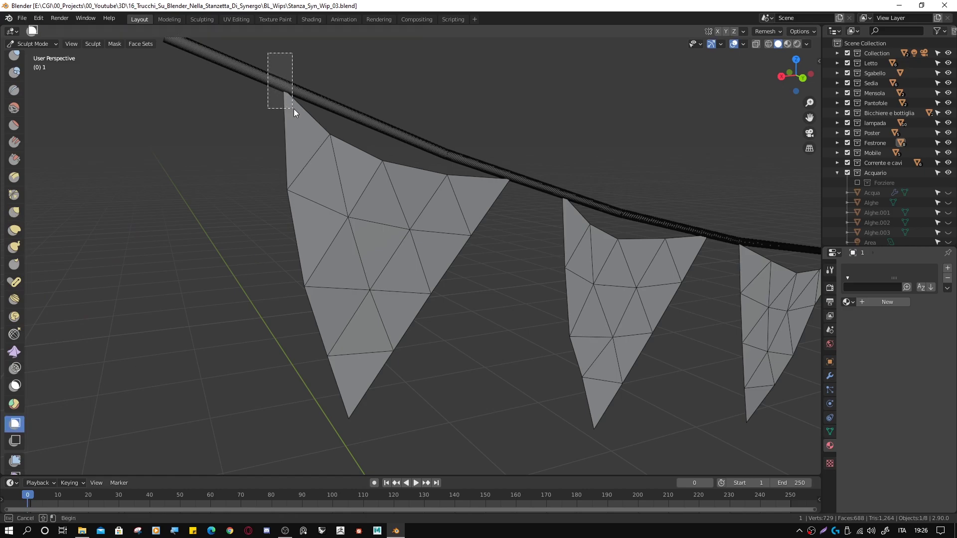
left_click_drag(314, 67, 339, 154)
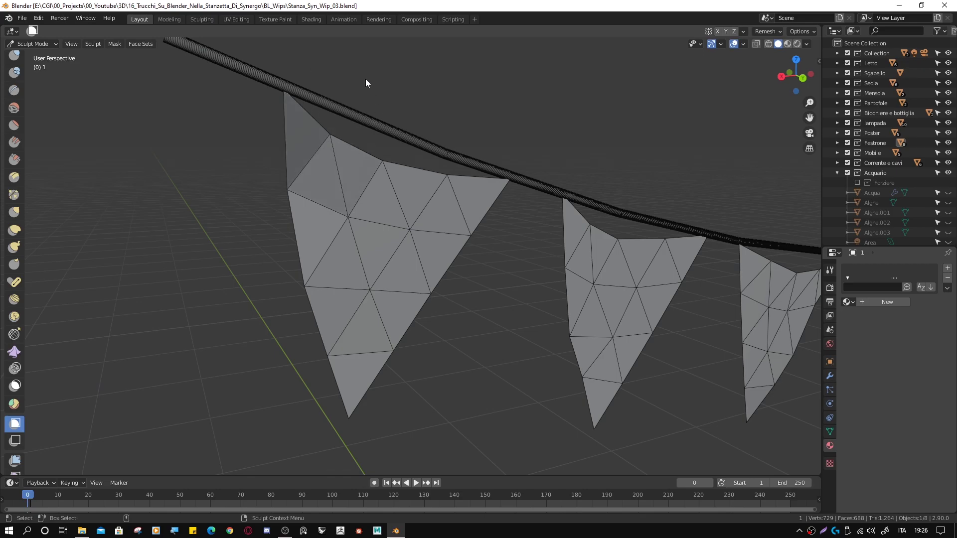
left_click_drag(366, 79, 385, 160)
left_click_drag(427, 84, 456, 160)
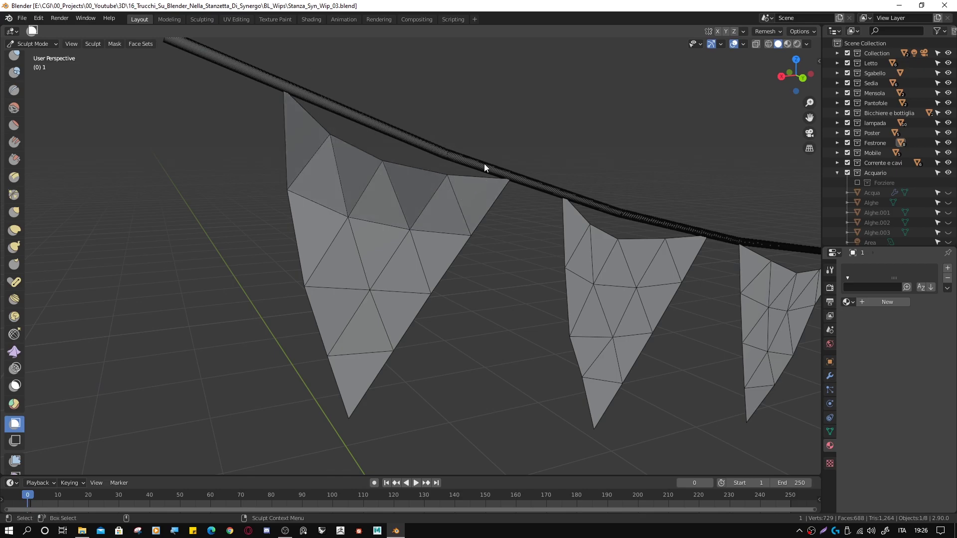
left_click_drag(488, 116, 530, 170)
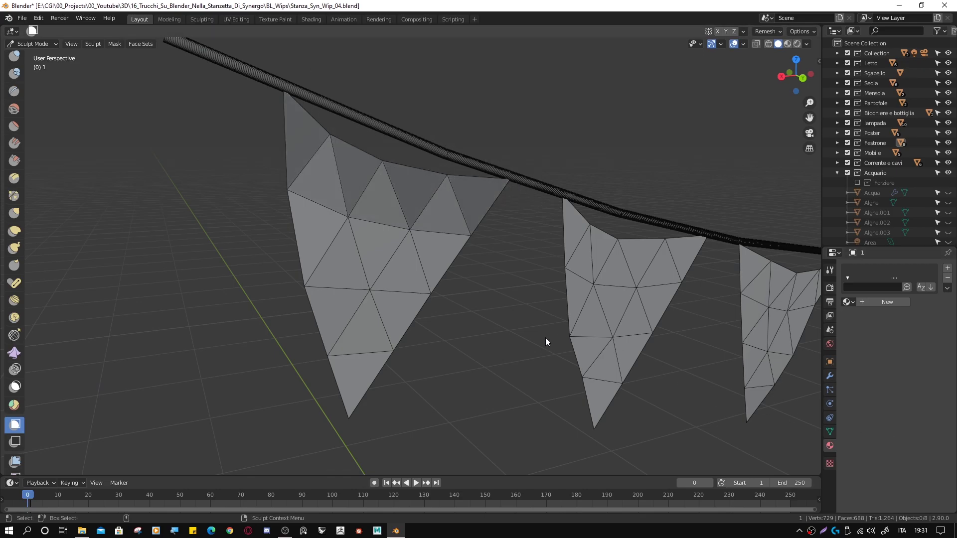
scroll(23, 386, "down", 2)
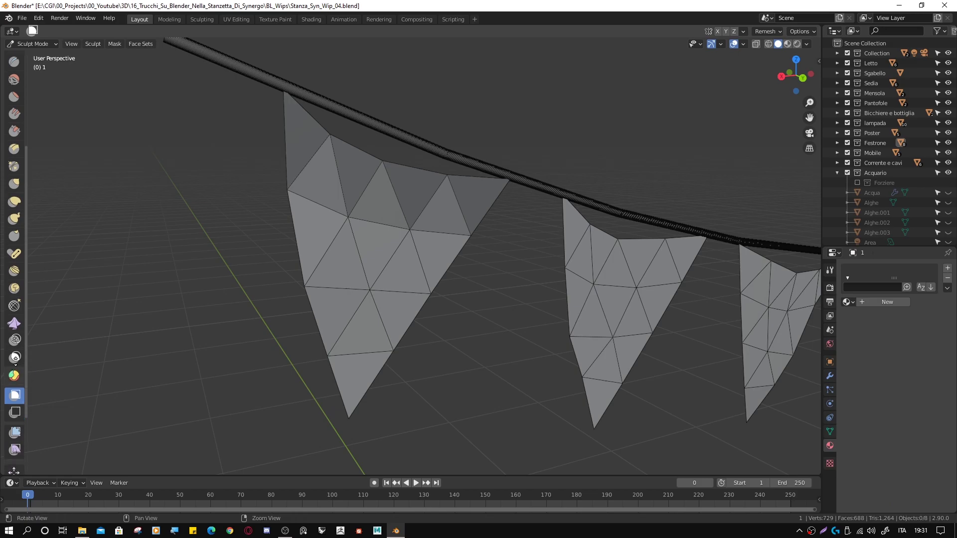
scroll(19, 387, "down", 3)
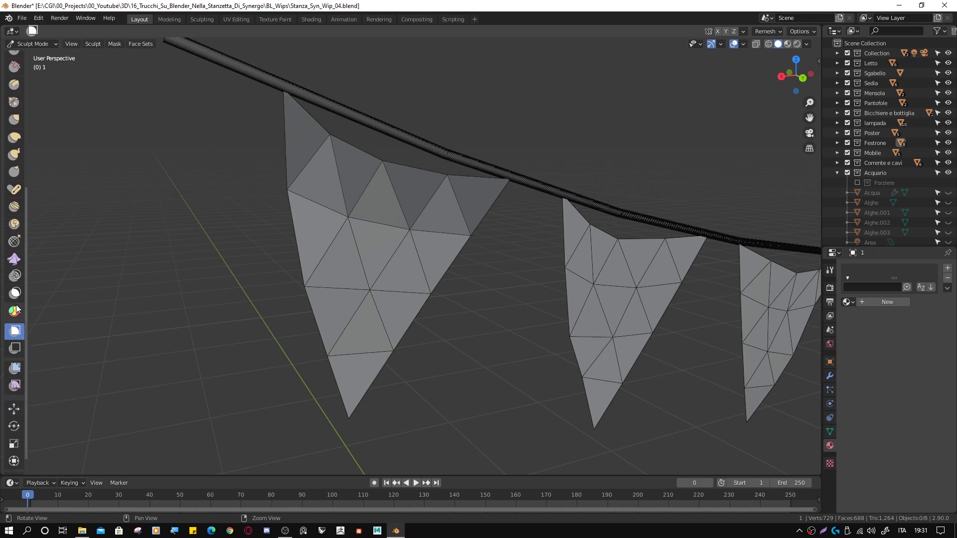
Step: Choose the Cloth Filter tool with strength 0.2 and cloth mass 0.2, then edit cloth damping
left_click(14, 386)
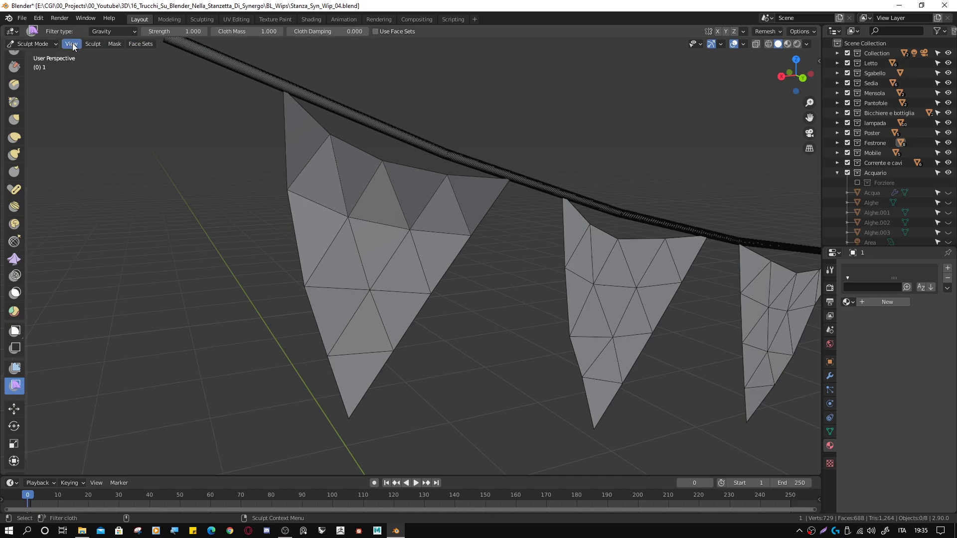
left_click(93, 44)
right_click(73, 47)
left_click(183, 29)
type("0.2")
key("Return")
left_click(243, 31)
type("0.2")
key("Return")
left_click(317, 31)
Step: Set cloth damping to 1, drape the unmasked cloth, then return to Object Mode in Shading
type("1")
key("Return")
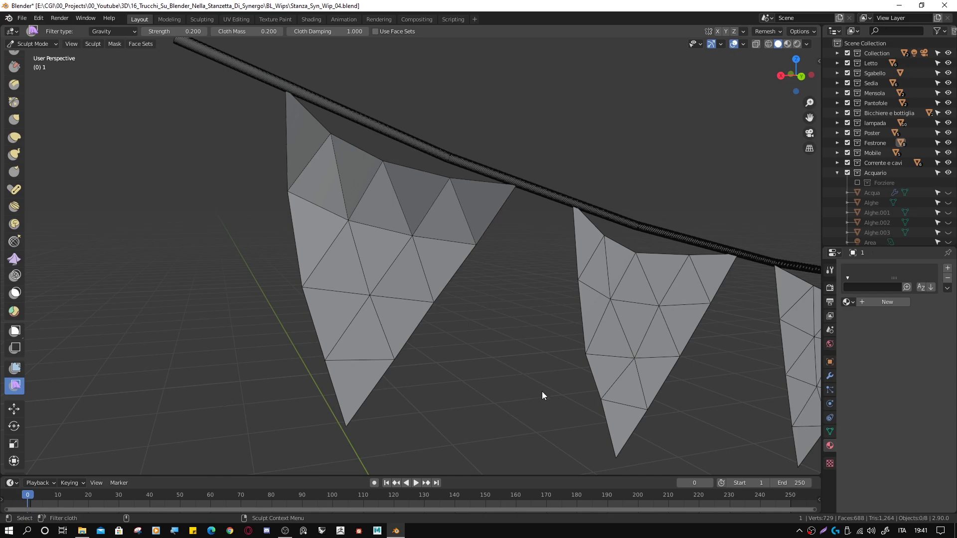
mouse_move(544, 391)
left_mouse_down()
mouse_move(404, 417)
mouse_move(639, 409)
left_mouse_up()
middle_click_drag(639, 410, 505, 399)
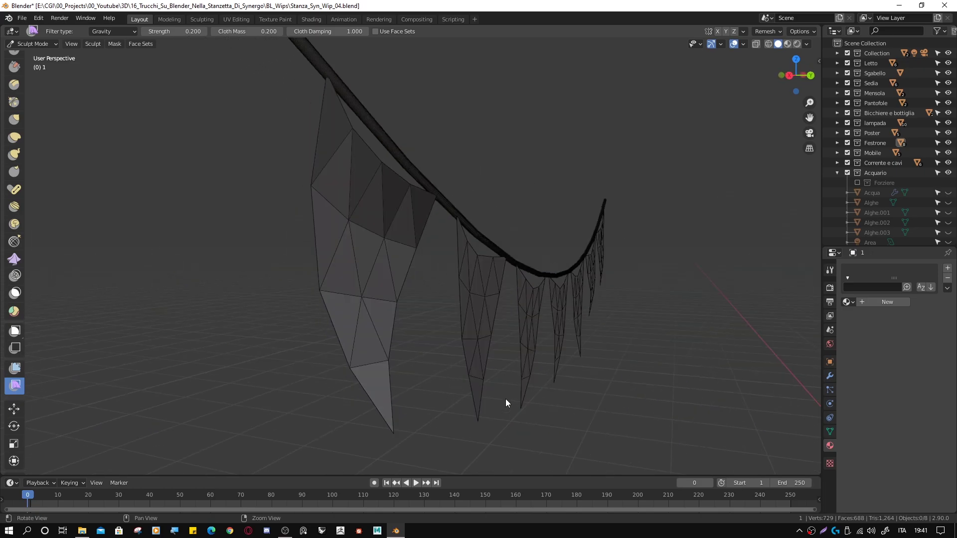
mouse_move(477, 401)
left_mouse_down()
mouse_move(145, 414)
mouse_move(457, 435)
mouse_move(822, 395)
mouse_move(353, 404)
mouse_move(581, 408)
left_mouse_up()
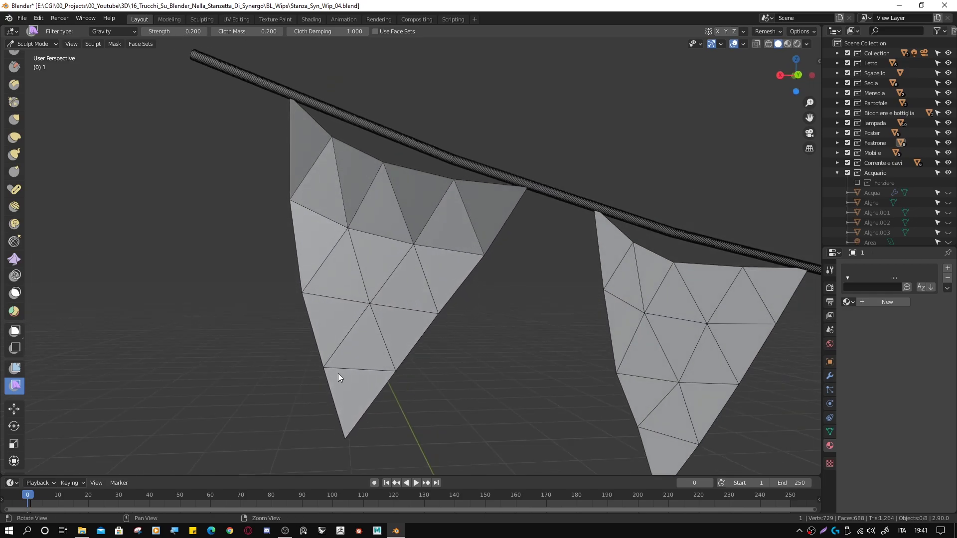
mouse_move(916, 369)
left_mouse_down()
mouse_move(237, 425)
mouse_move(865, 317)
mouse_move(514, 324)
left_mouse_up()
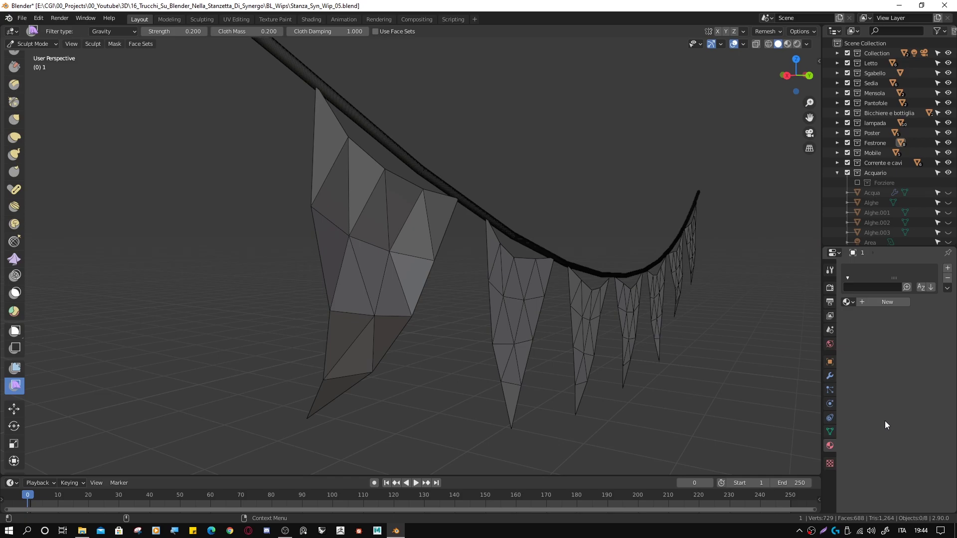
key("ctrl+Tab")
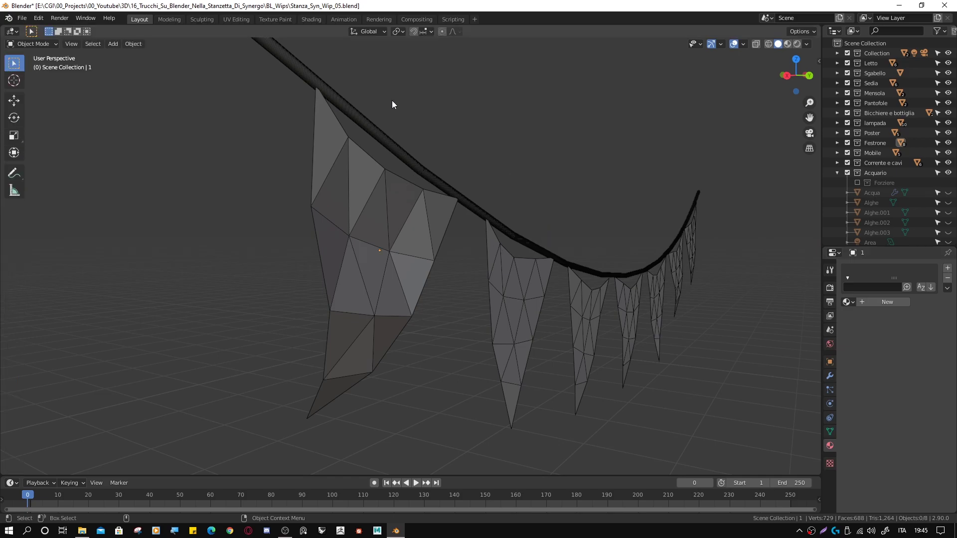
left_click(311, 19)
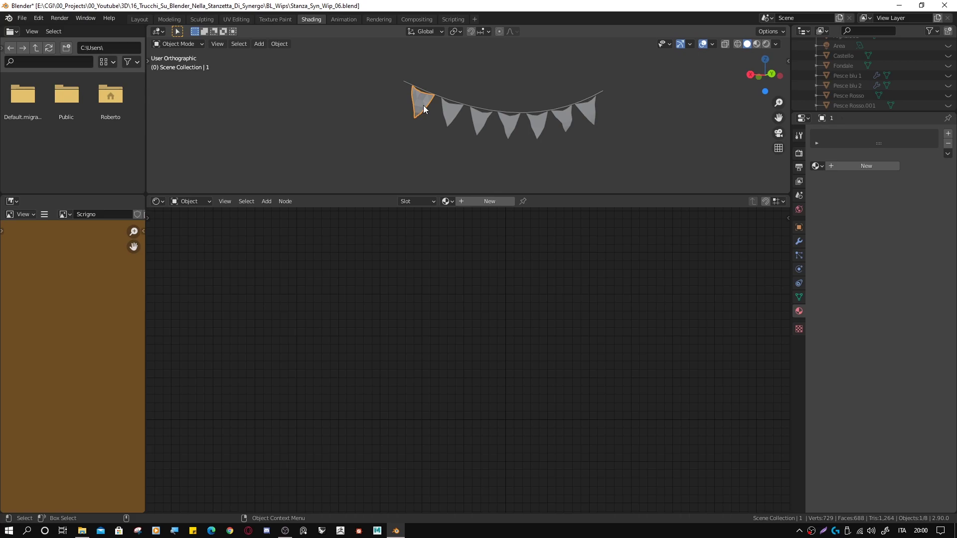
Step: Create a new material on the first pennant and name it M_Bandierina
left_click(484, 202)
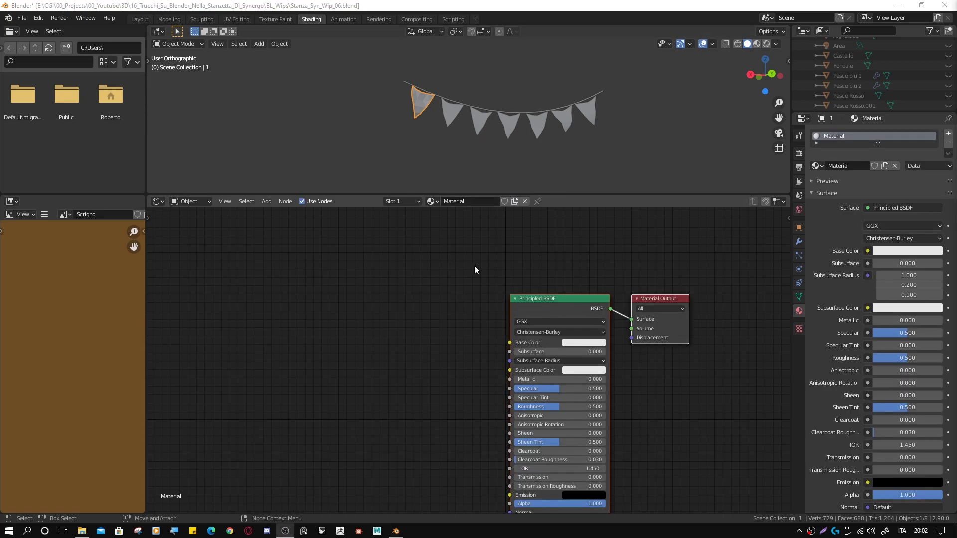
left_click(479, 201)
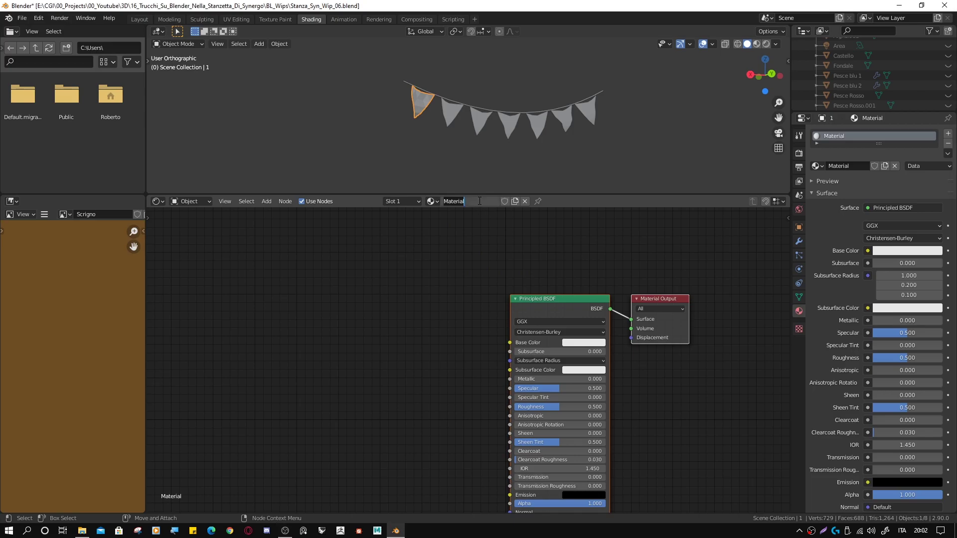
type("M")
type(" Ban")
type("dierina")
key("Return")
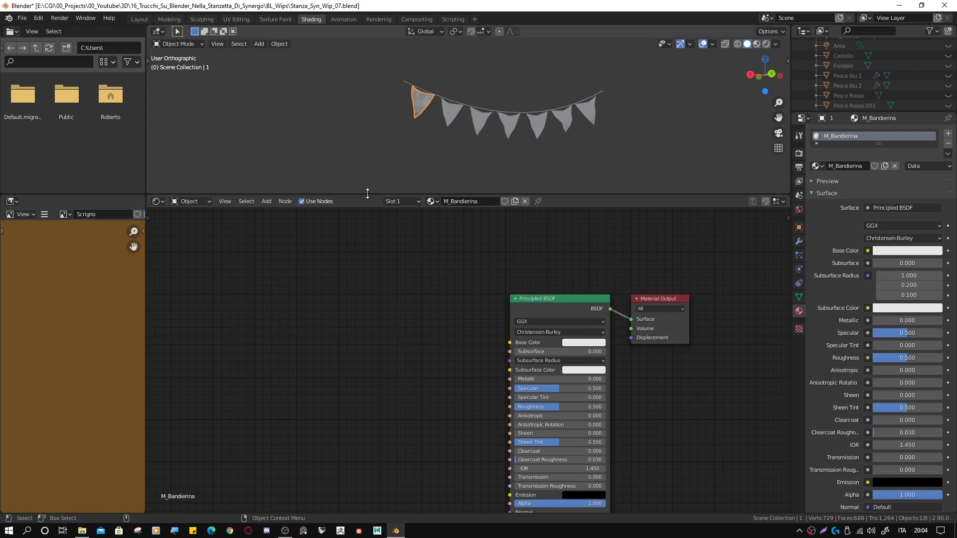
Step: Select all pennants with the first one active and copy M_Bandierina to them all
left_click(429, 147)
left_click(588, 113)
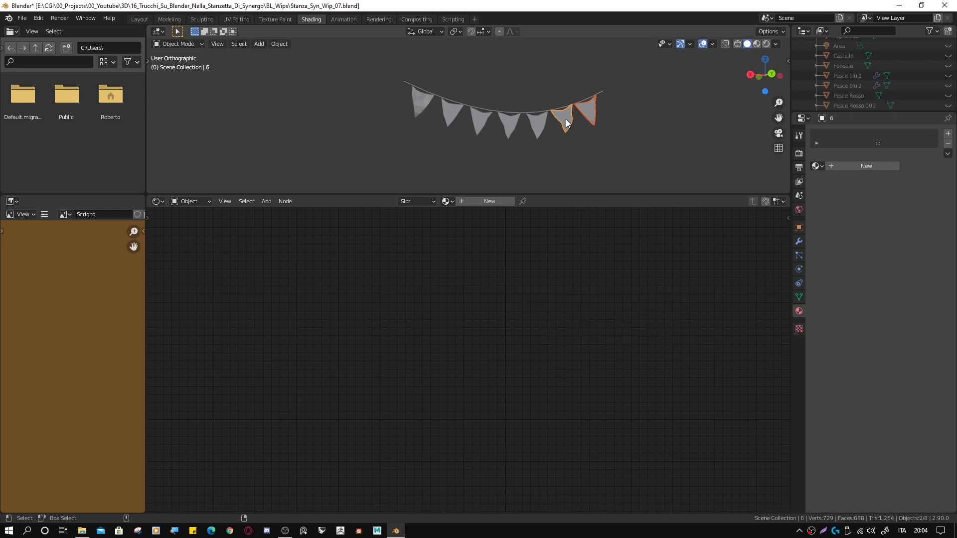
left_click(531, 124, "shift")
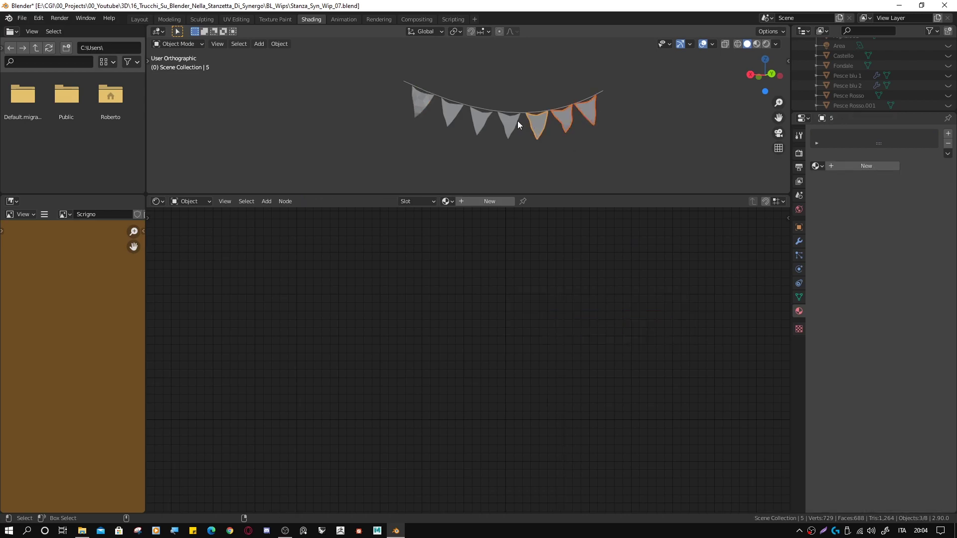
left_click(481, 115, "shift")
left_click(453, 109, "shift")
left_click(417, 98, "shift")
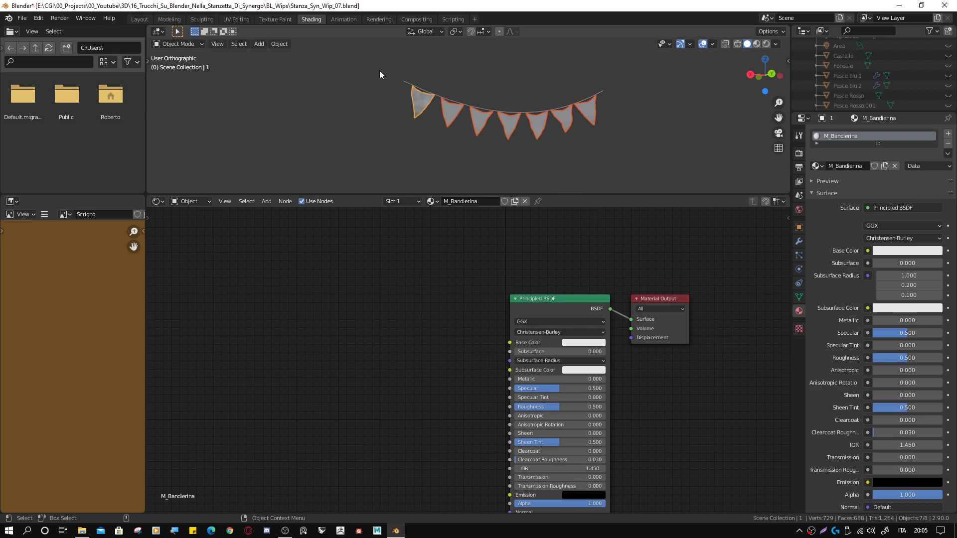
right_click(418, 108)
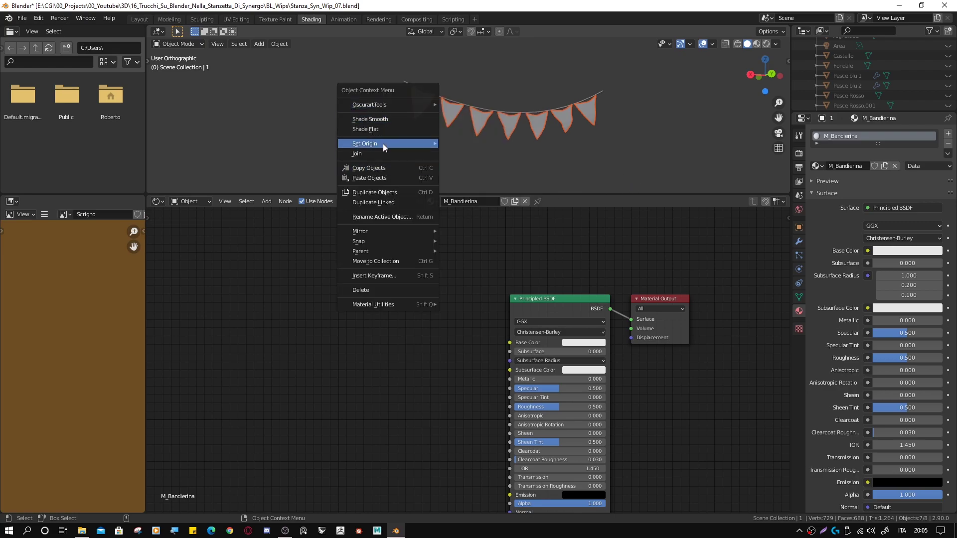
mouse_move(373, 304)
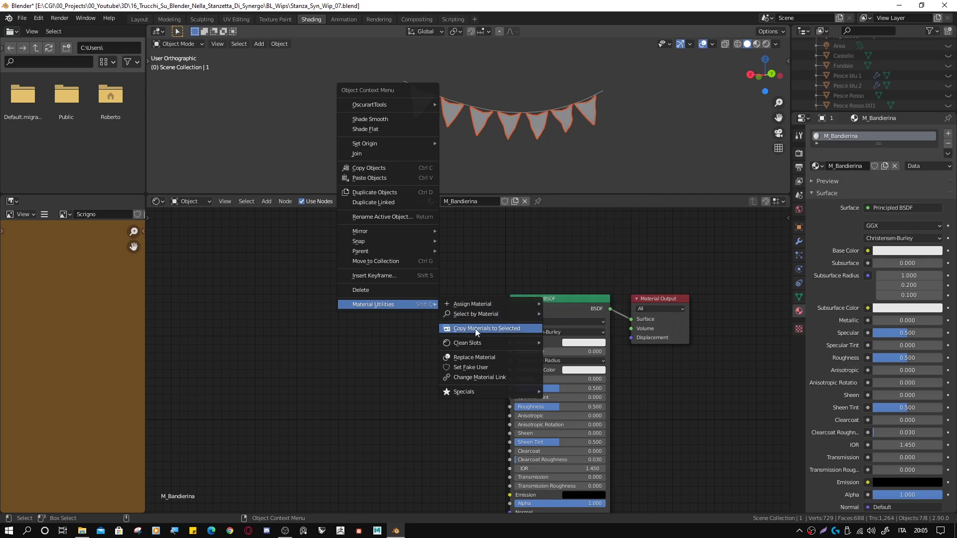
left_click(501, 329)
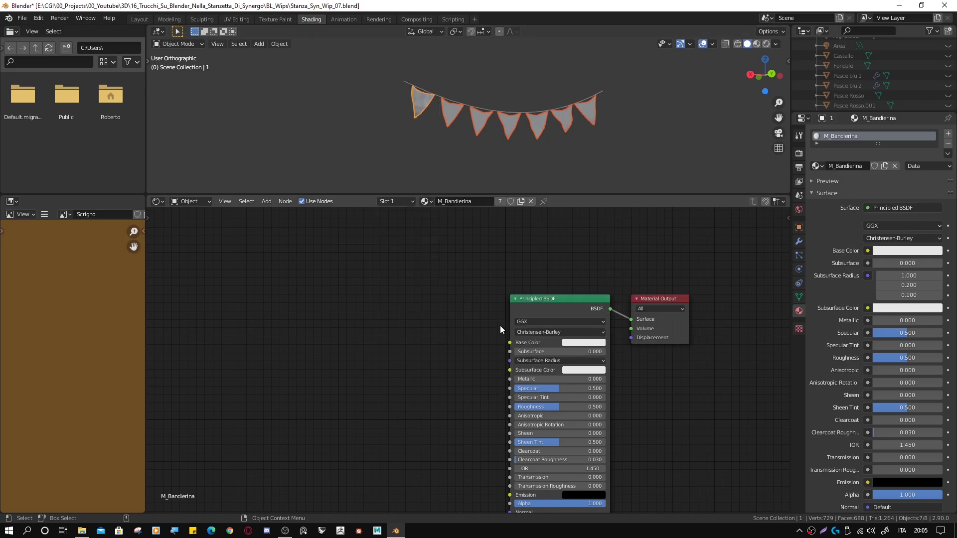
Step: Select a single pennant to edit its material nodes
left_click(451, 114)
left_click(513, 121)
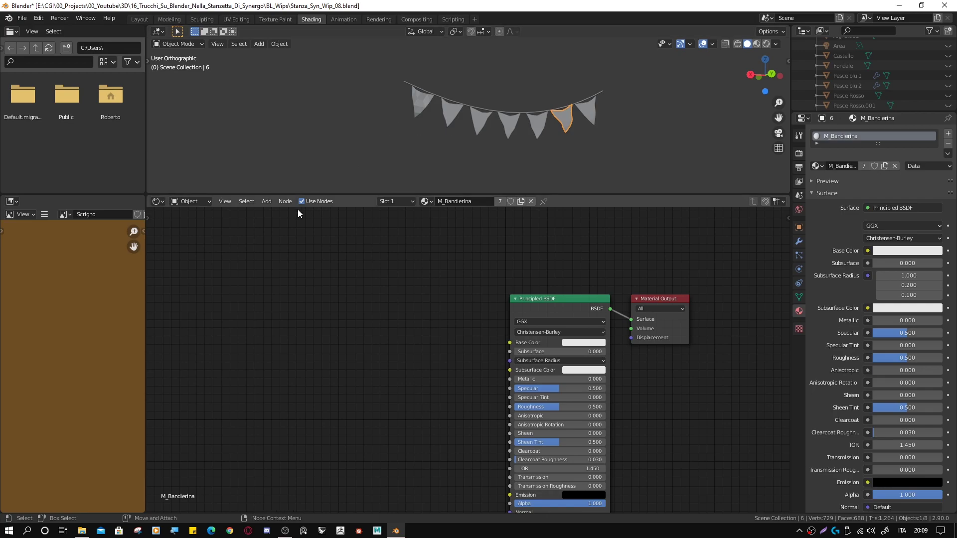
left_click(266, 201)
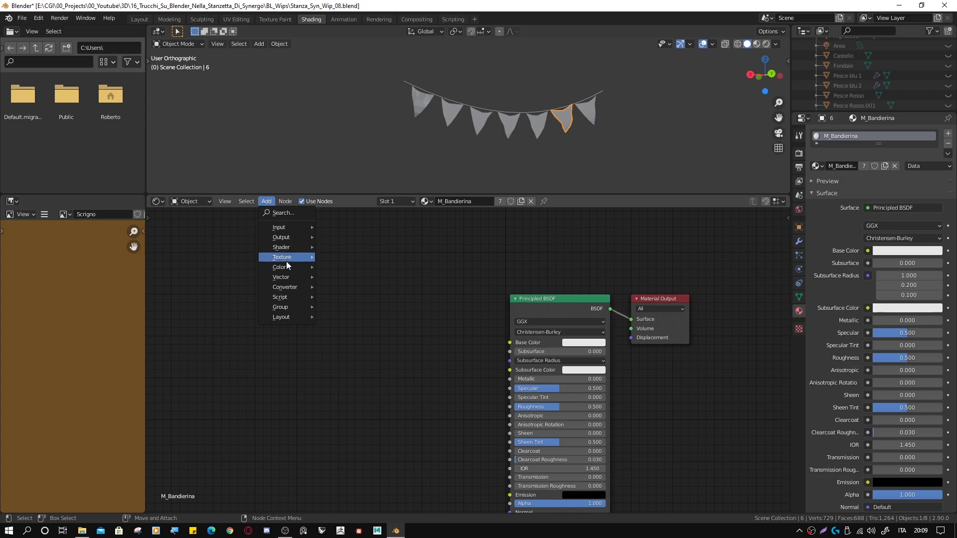
mouse_move(285, 287)
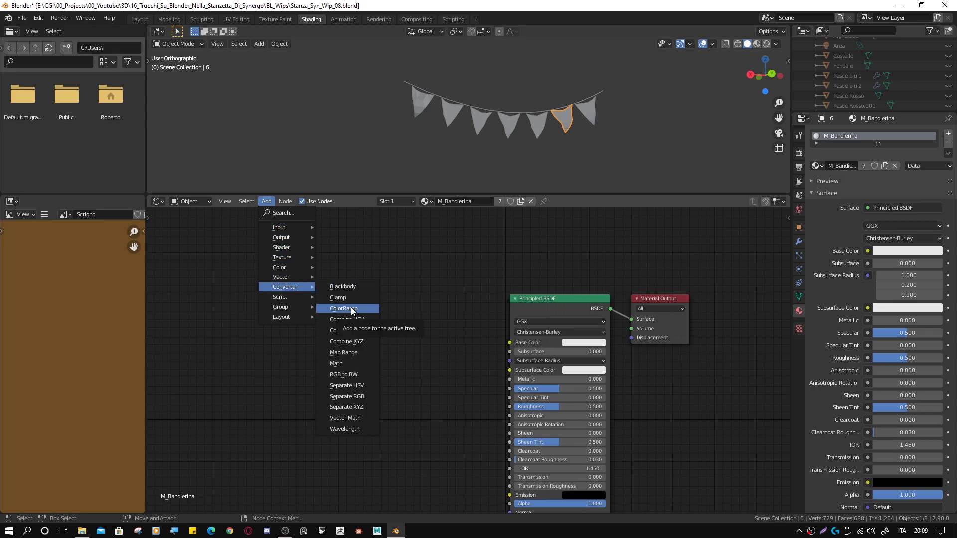
Step: Add a ColorRamp feeding Principled BSDF Base Color and give it three extra stops
left_click(351, 307)
left_click(275, 317)
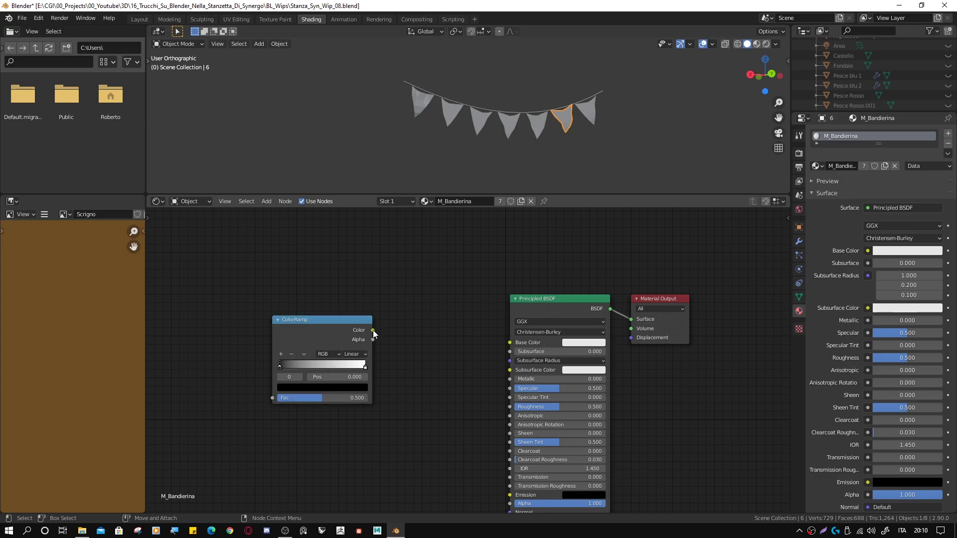
left_click_drag(373, 330, 485, 339)
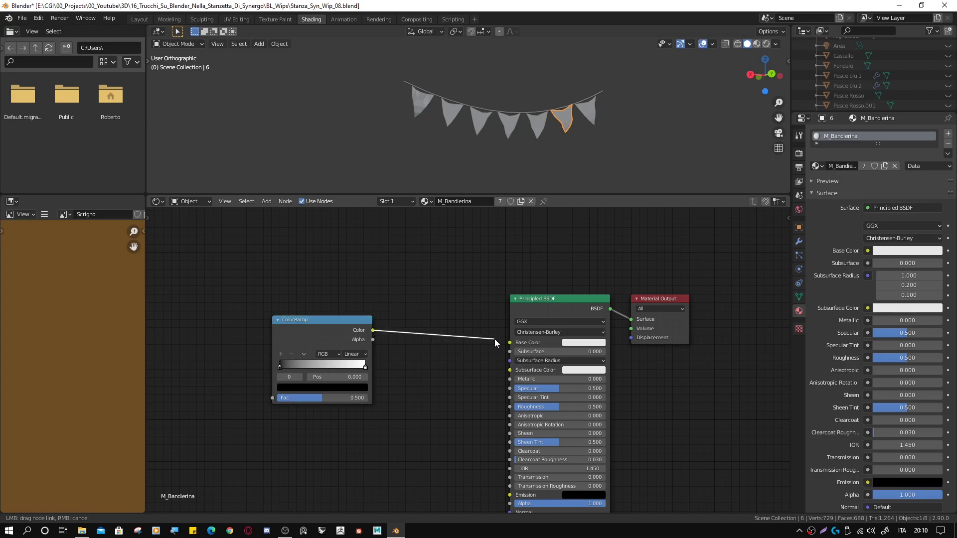
left_click_drag(484, 338, 509, 342)
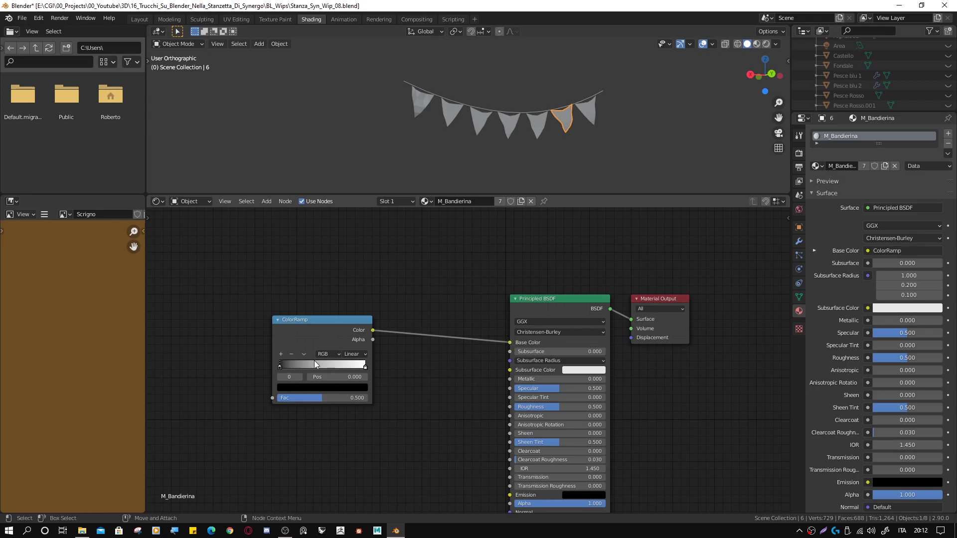
left_click(281, 353)
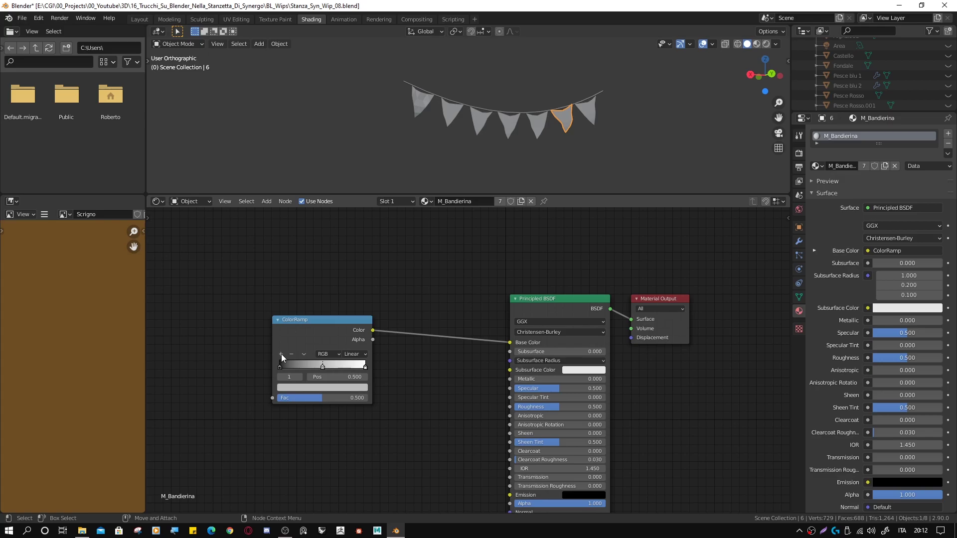
left_click(281, 353)
left_click(281, 354)
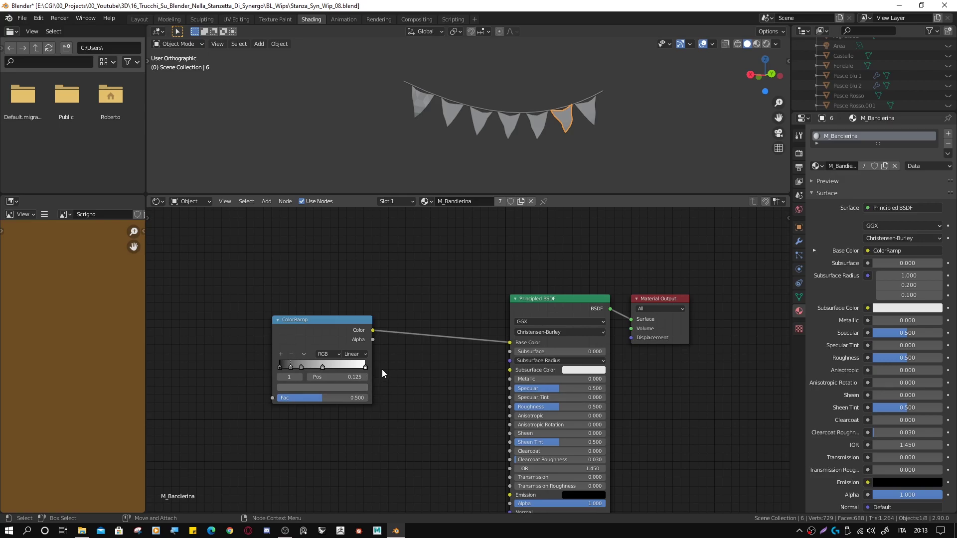
Step: Colour the first ramp stop bright green and the 0.125 stop full red
left_click(279, 366)
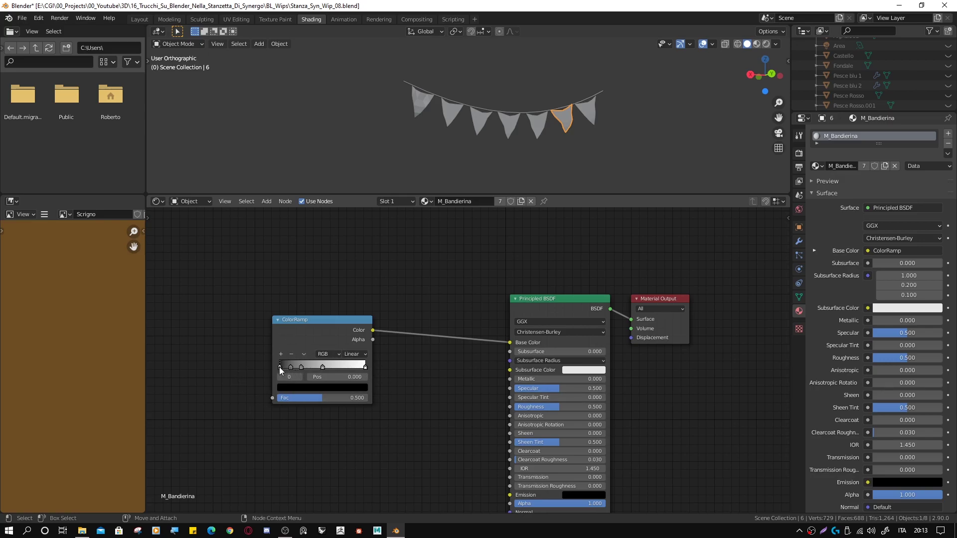
left_click(297, 387)
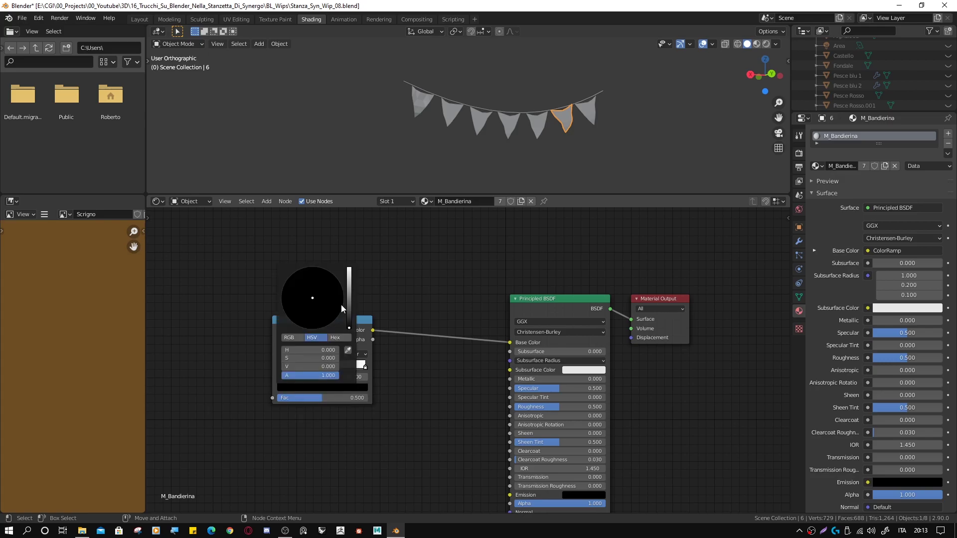
left_click_drag(348, 327, 349, 269)
left_click(289, 278)
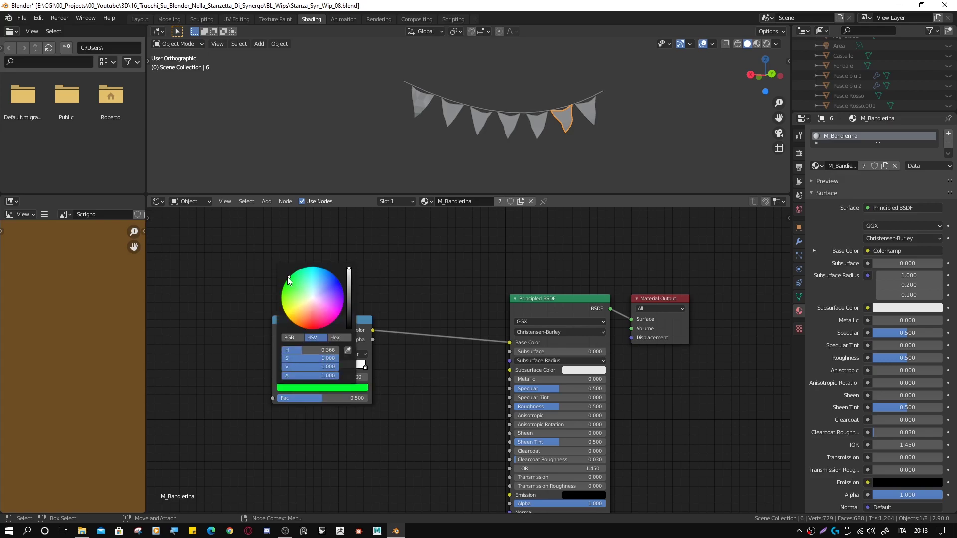
left_click(291, 368)
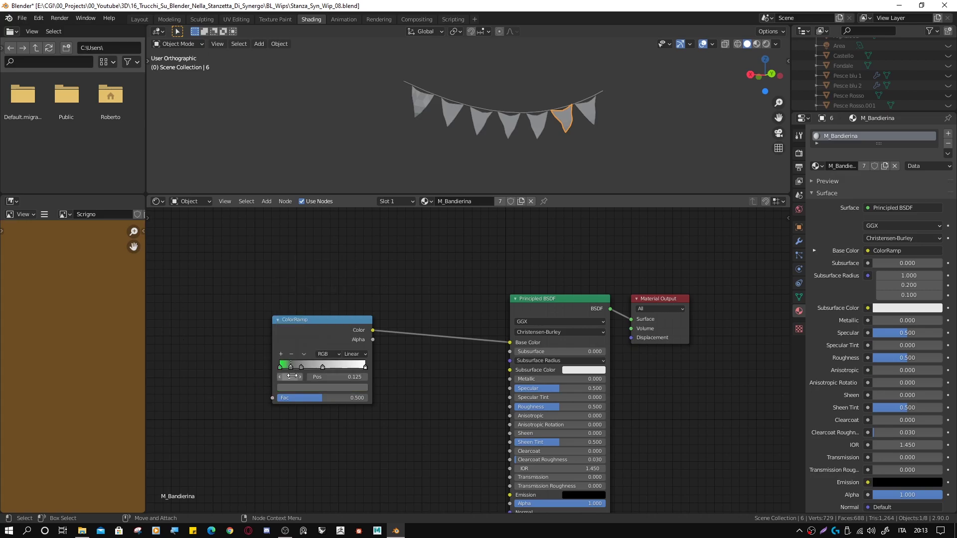
left_click(292, 387)
left_click_drag(295, 358, 339, 358)
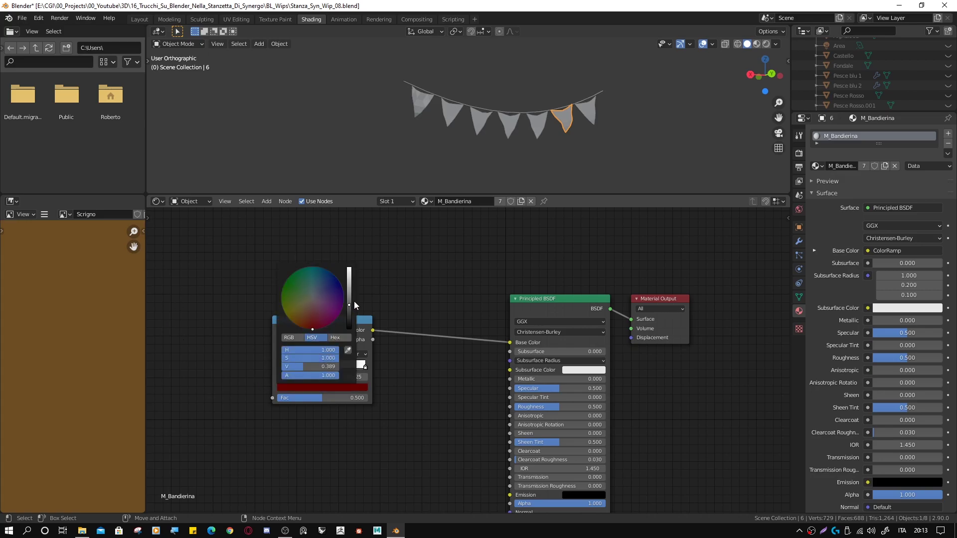
left_click_drag(353, 304, 335, 277)
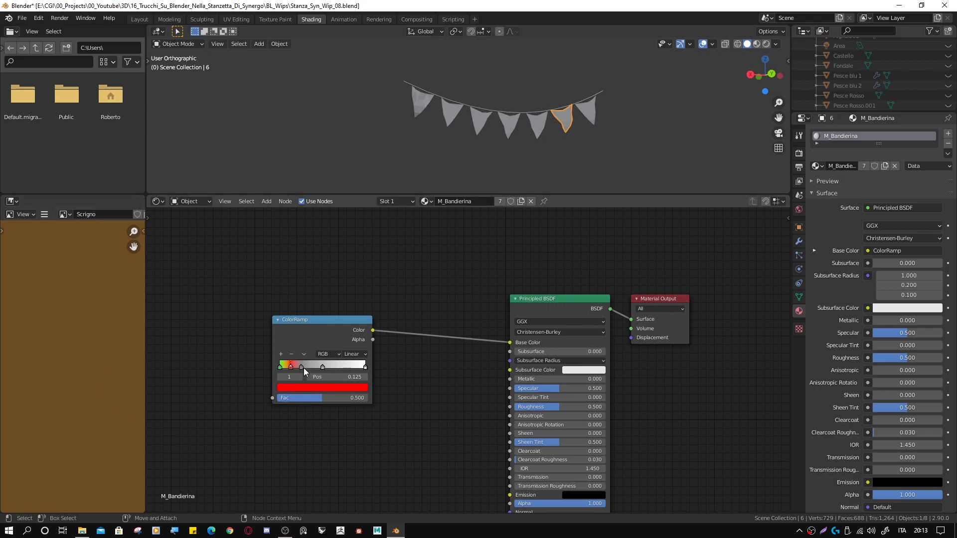
Step: Colour the remaining stops blue, orange-yellow and magenta, moving the orange stop to 0.677
left_click(303, 367)
left_click(313, 385)
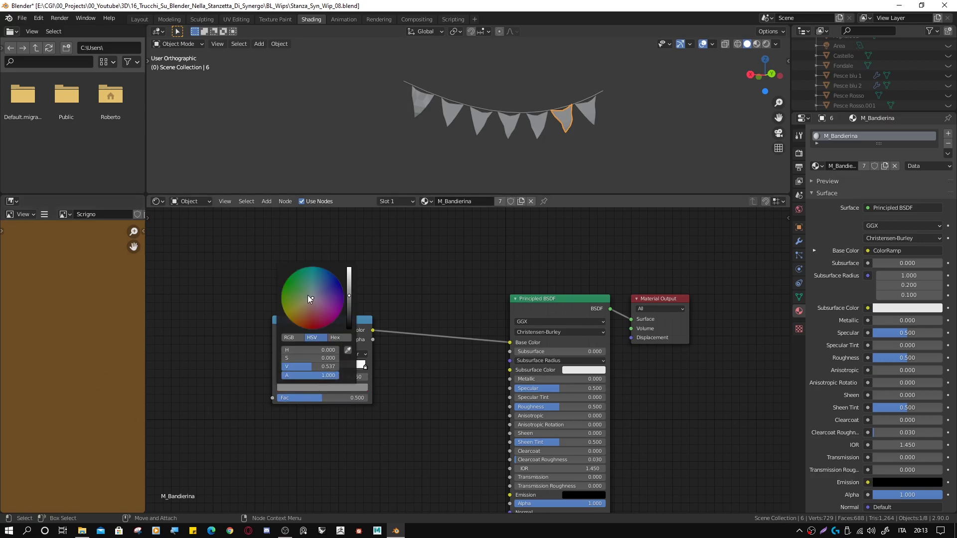
mouse_move(307, 295)
left_mouse_down()
mouse_move(340, 283)
mouse_move(349, 270)
left_mouse_up()
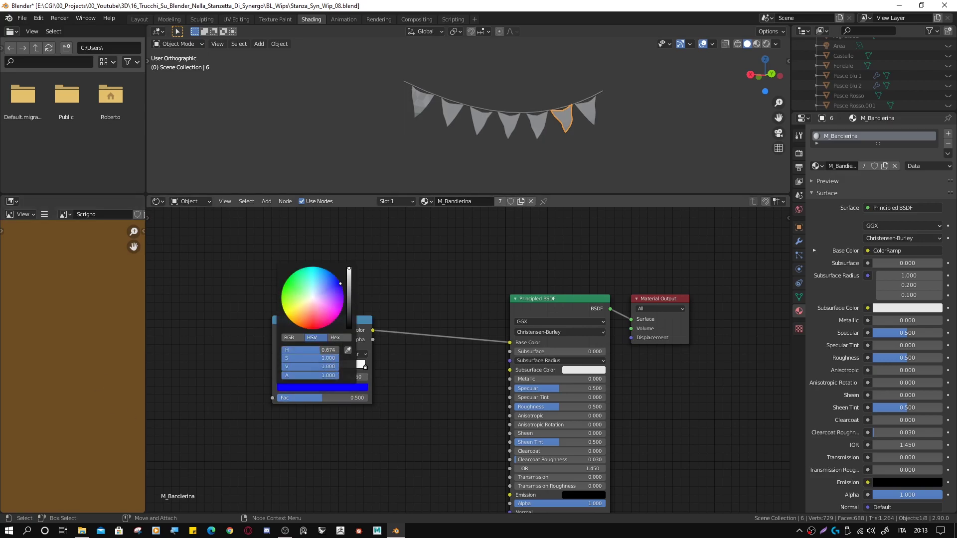
left_click(323, 367)
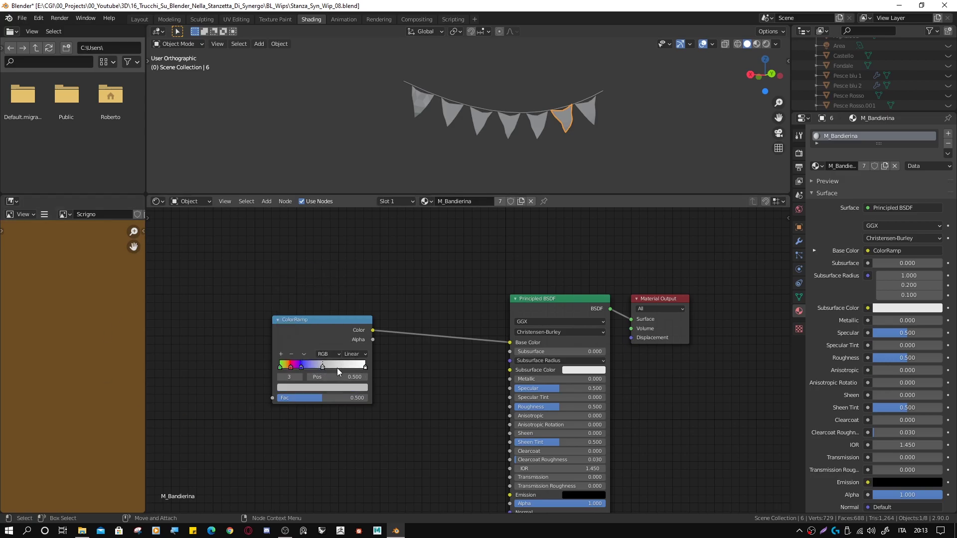
left_click(321, 387)
left_click_drag(299, 319, 288, 318)
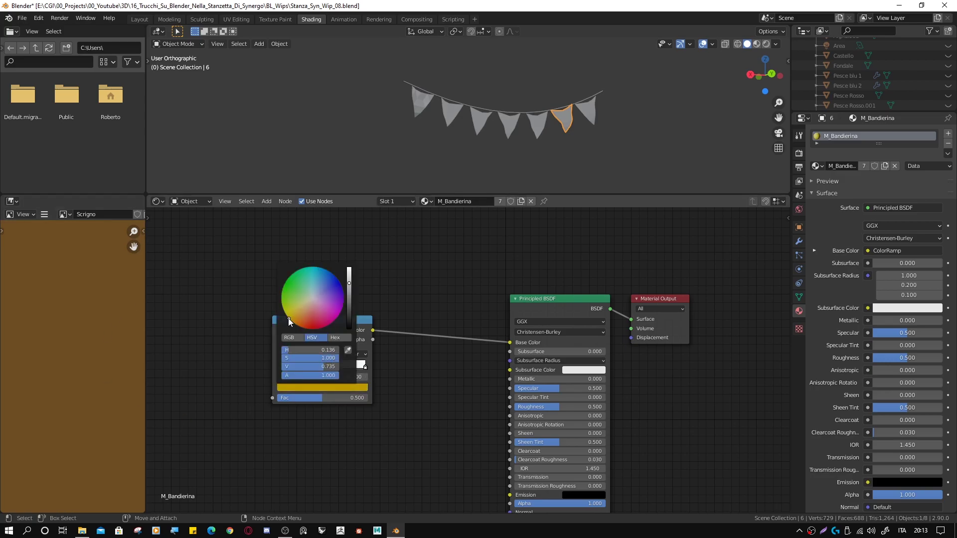
left_click_drag(349, 287, 349, 268)
left_click_drag(297, 324, 291, 321)
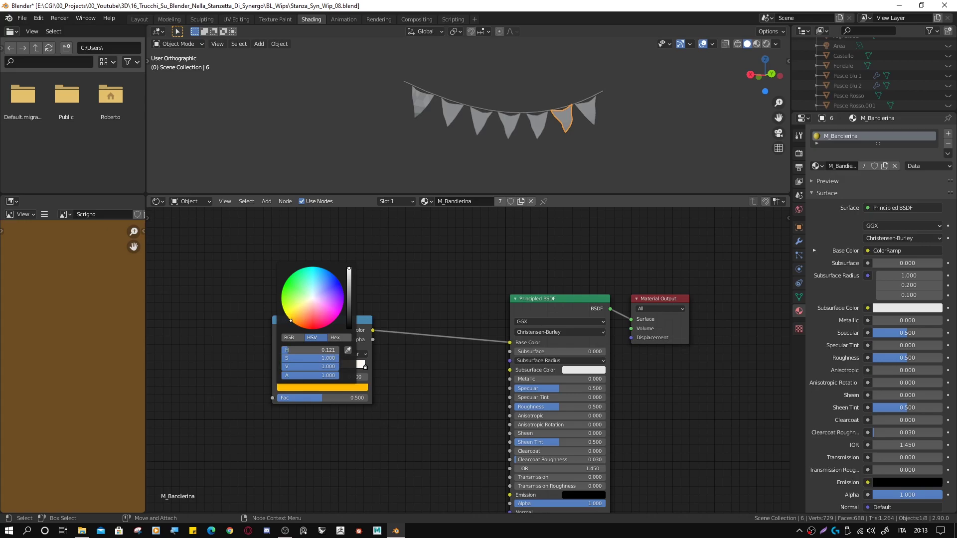
left_click(366, 367)
left_click(334, 387)
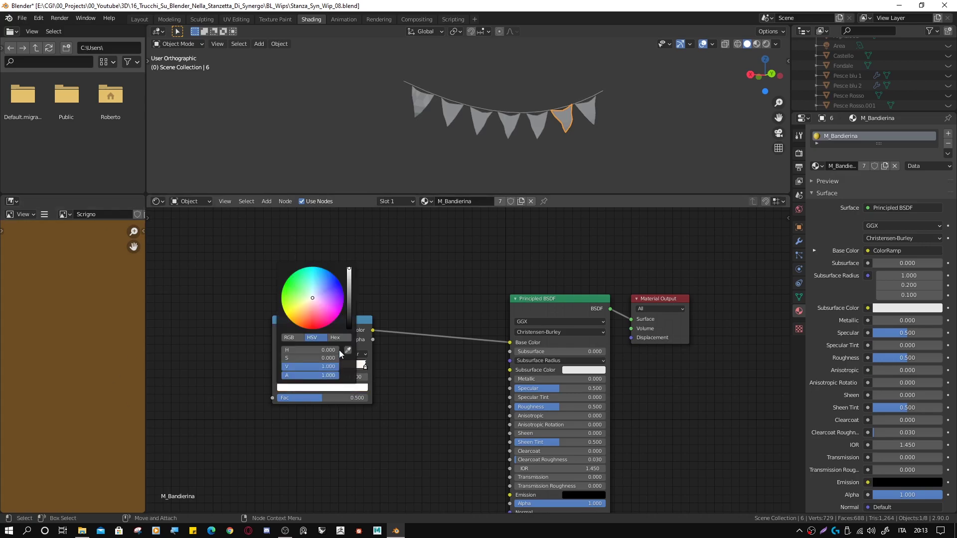
left_click_drag(331, 315, 337, 316)
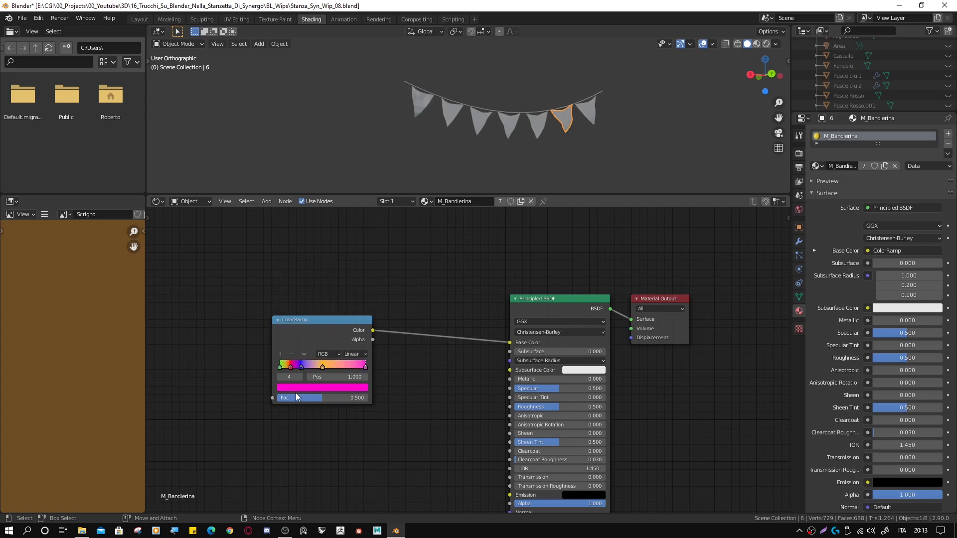
mouse_move(323, 366)
left_mouse_down()
mouse_move(338, 367)
mouse_move(303, 366)
left_mouse_up()
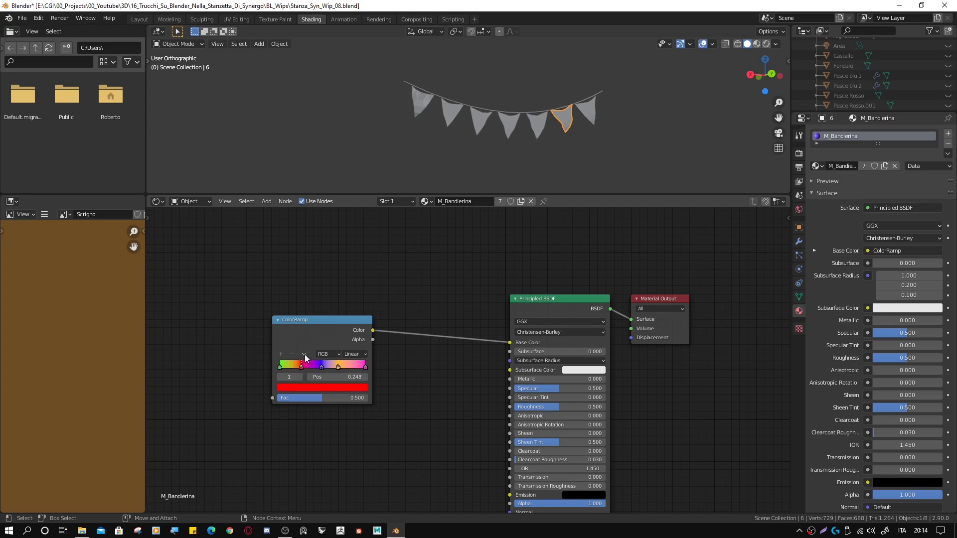
Step: Space the ColorRamp stops evenly from the left and set interpolation to Constant
left_click(303, 354)
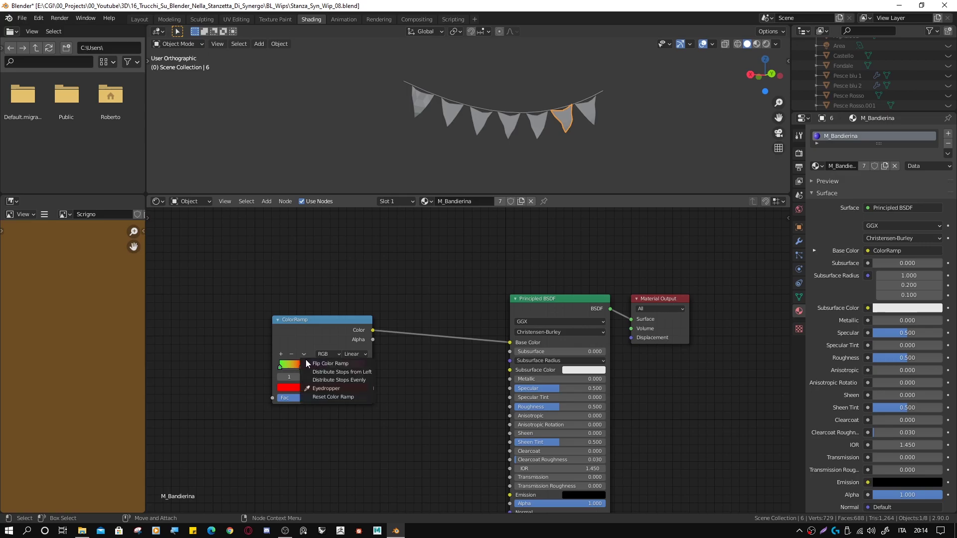
left_click(359, 372)
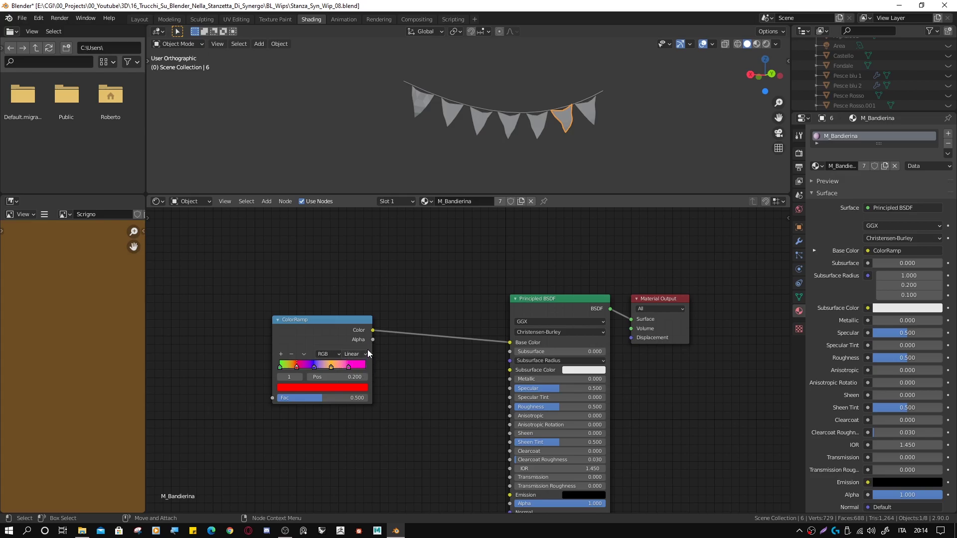
left_click(363, 357)
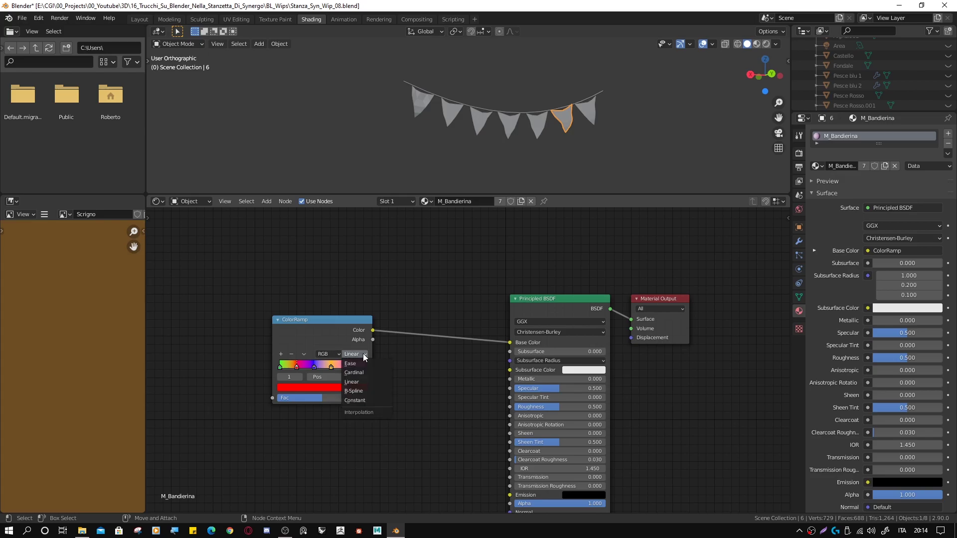
left_click(357, 399)
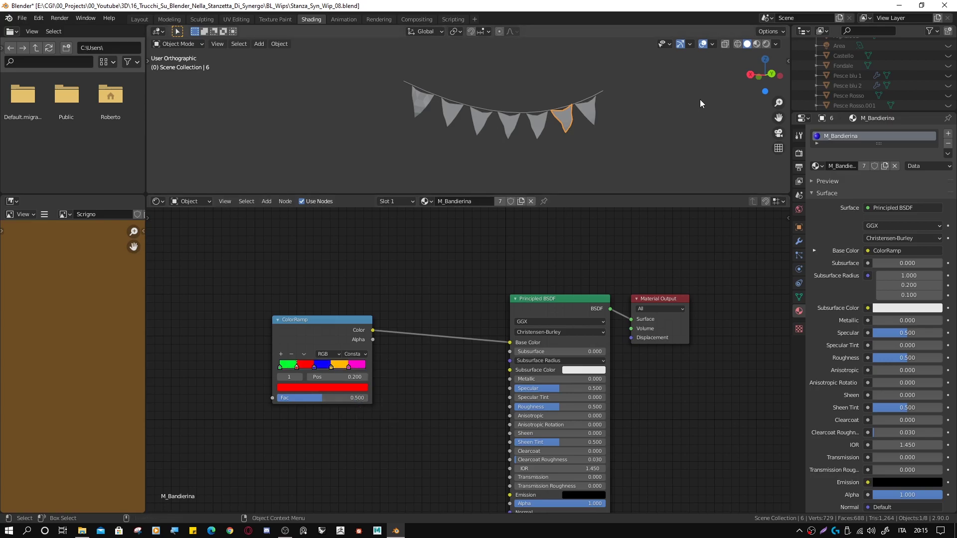
Step: Switch the viewport to Material Preview to see the flags' colours and lighting
left_click(756, 45)
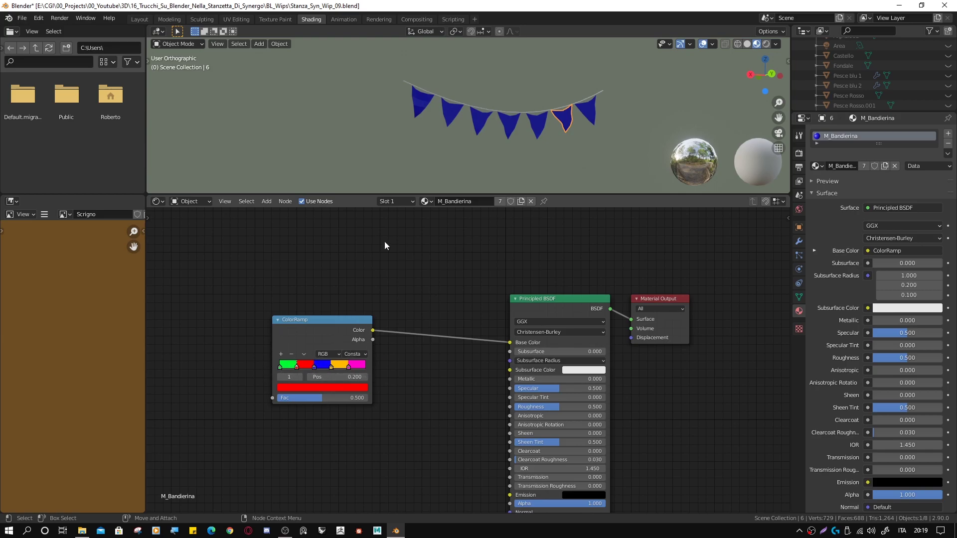
Step: Add an Object Info node left of the ColorRamp and connect its Random output to Fac
left_click(267, 202)
mouse_move(280, 227)
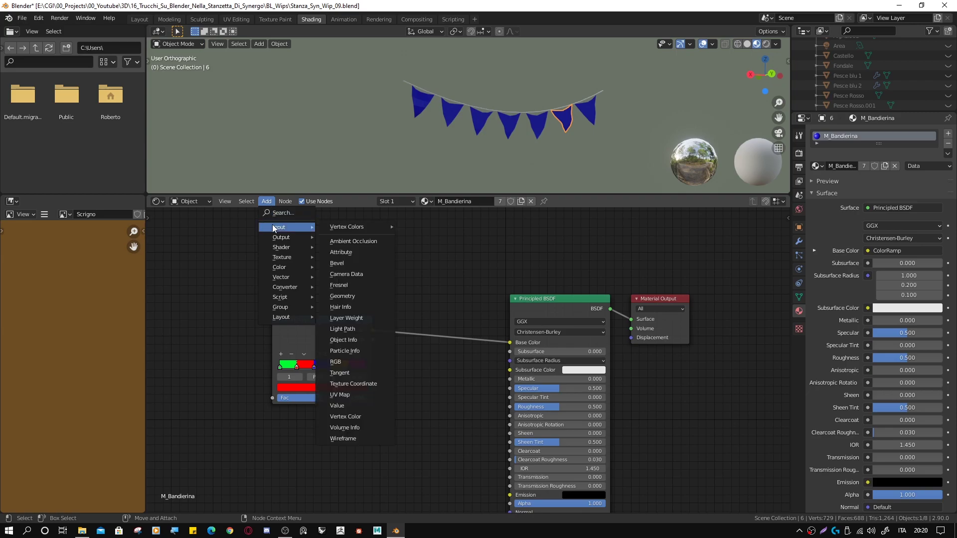
left_click(350, 342)
left_click(167, 335)
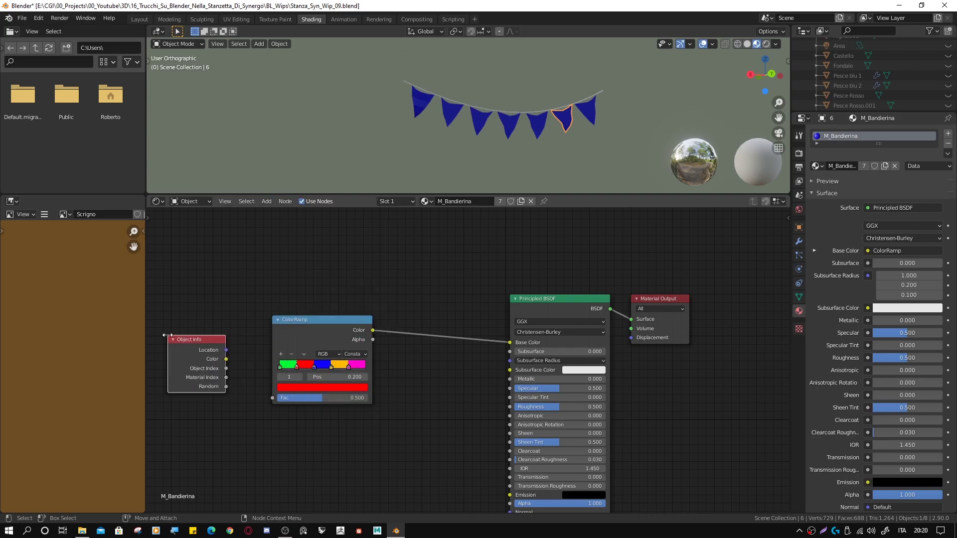
left_click(216, 420)
left_click_drag(227, 385, 271, 398)
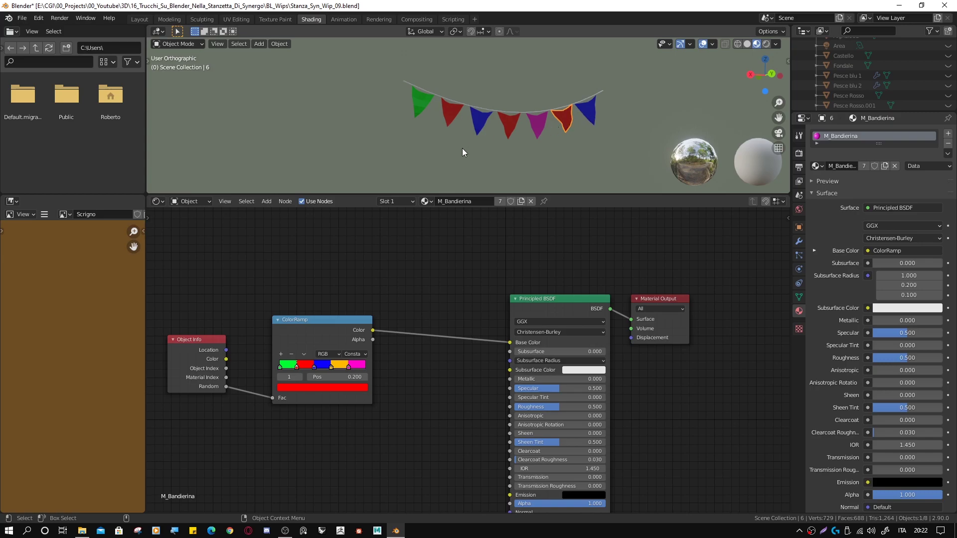
left_click(267, 203)
mouse_move(283, 257)
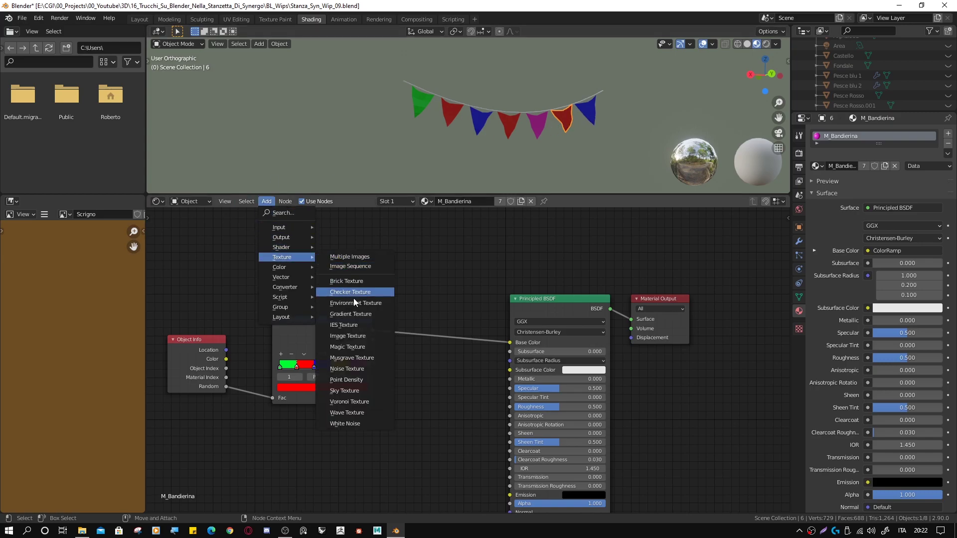
Step: Insert a Wave Texture between Object Info and ColorRamp and adjust its Scale and Detail Scale
left_click(364, 413)
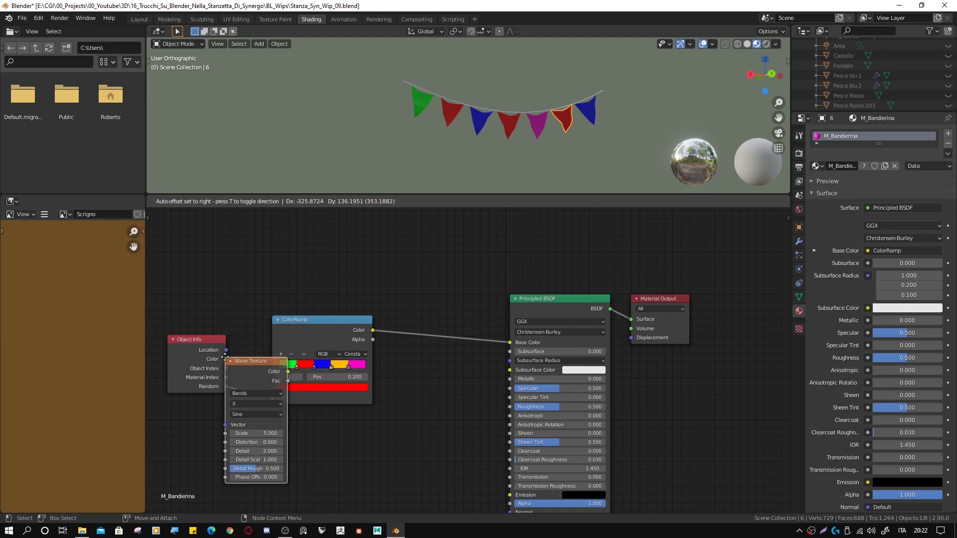
left_click(260, 356)
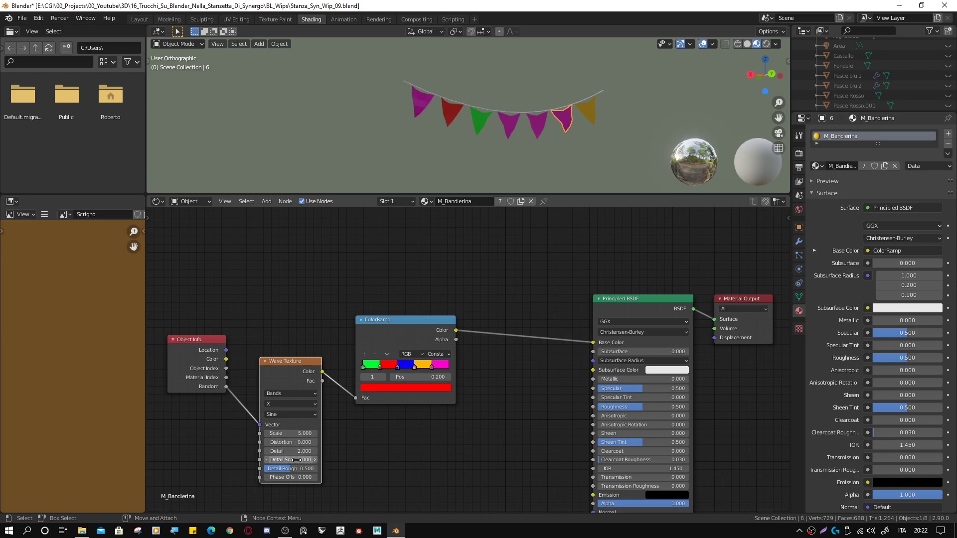
mouse_move(281, 433)
left_mouse_down()
mouse_move(296, 433)
mouse_move(286, 433)
mouse_move(295, 442)
mouse_move(278, 442)
left_mouse_up()
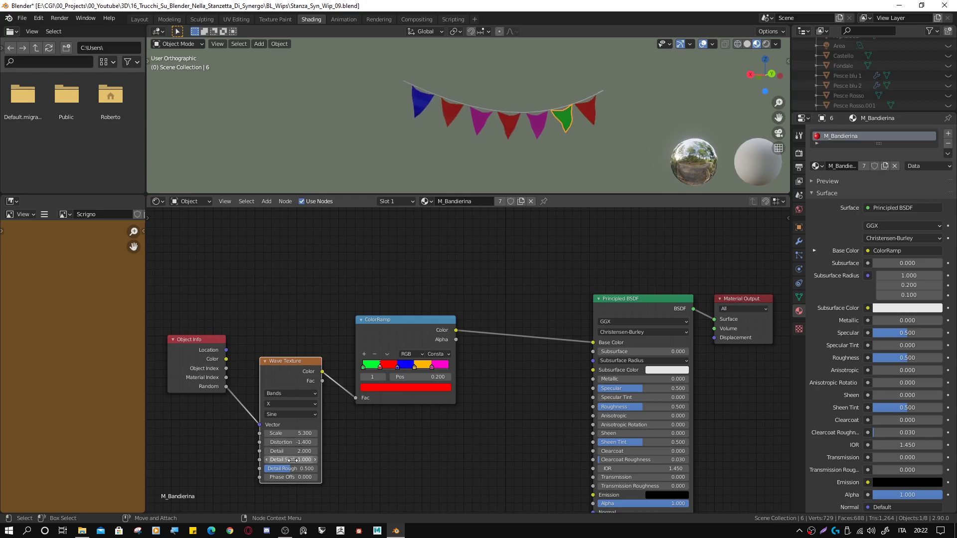
left_click_drag(289, 459, 298, 459)
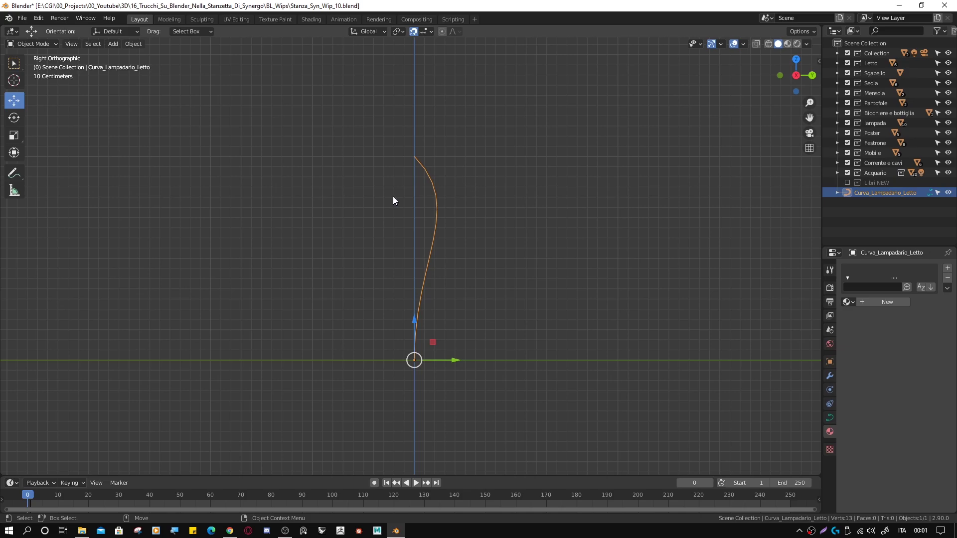
Step: Enter Edit Mode on Curva_Lampadario_Letto and switch the direction of its segments
key("Tab")
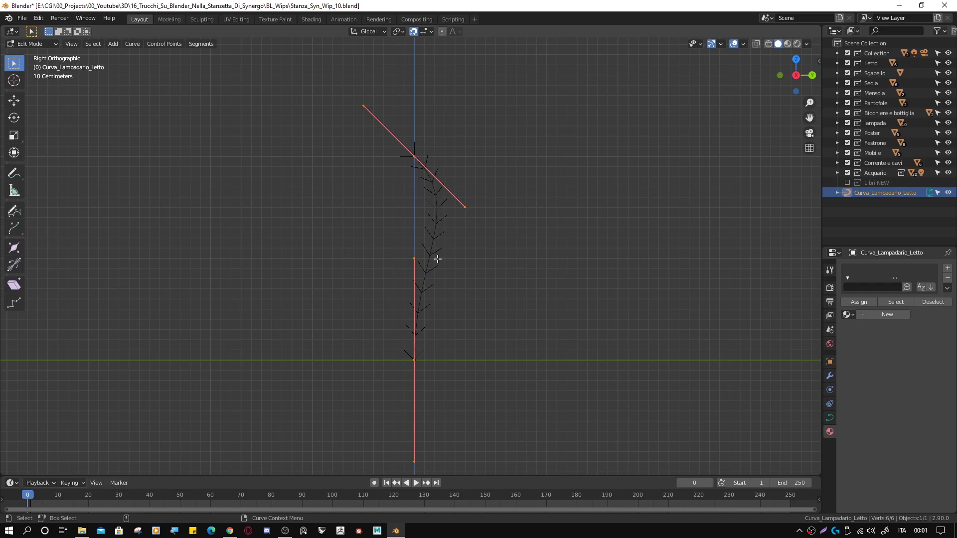
left_click(202, 44)
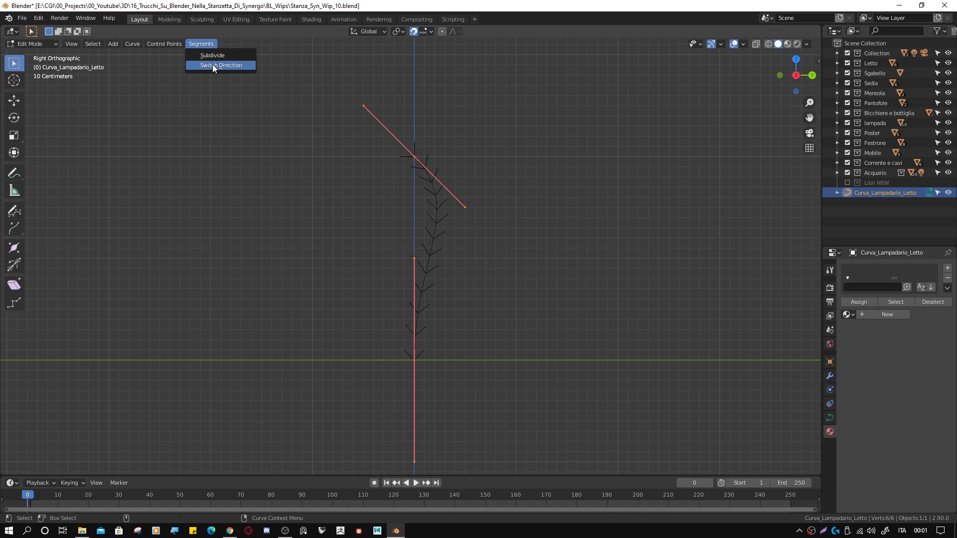
left_click(212, 65)
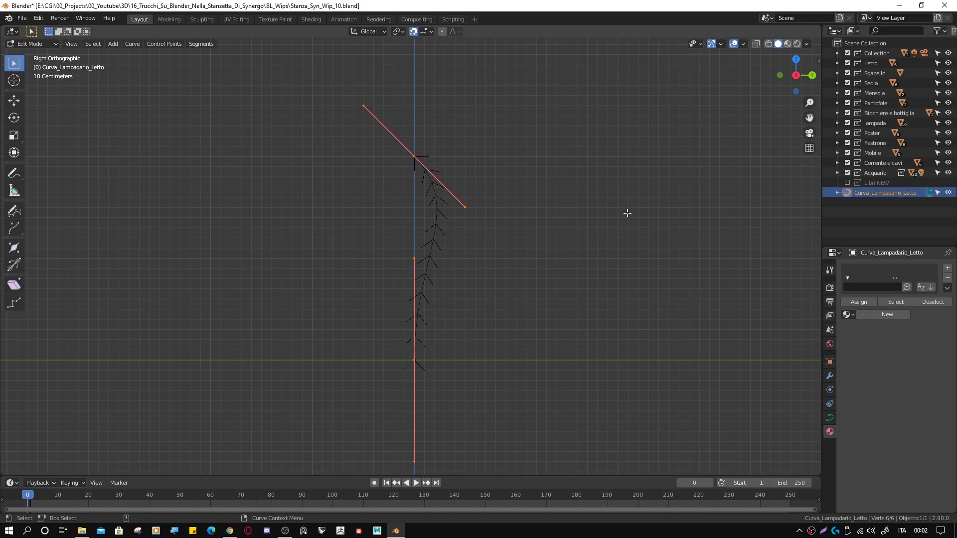
Step: Turn off the curve Normals overlay in the viewport overlays
left_click(742, 44)
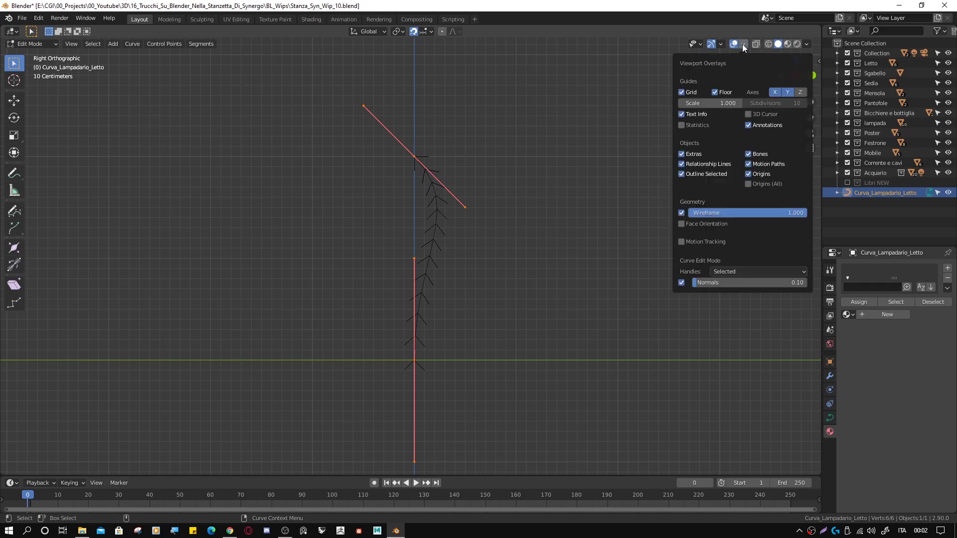
left_click(681, 283)
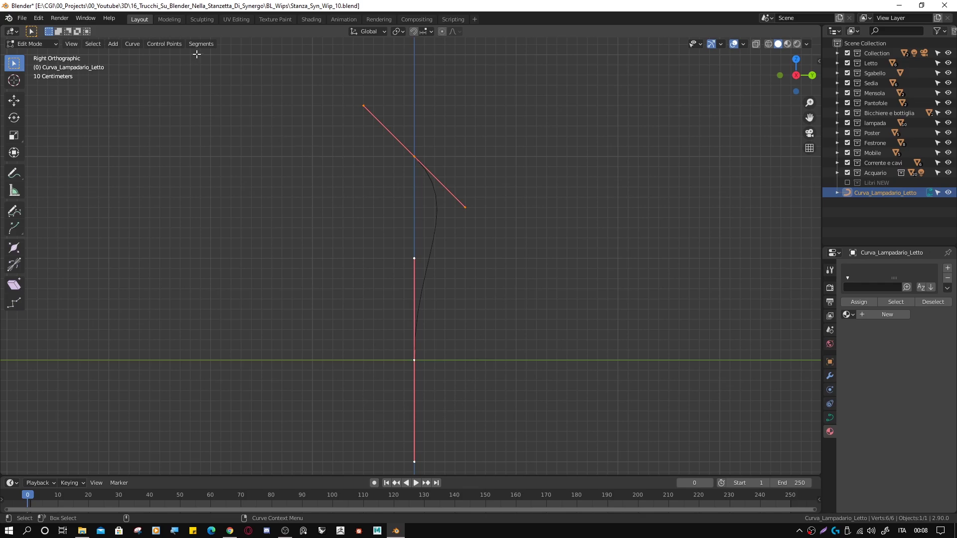
Step: Subdivide the curve segments and move the new points to start the hook shape
left_click(206, 47)
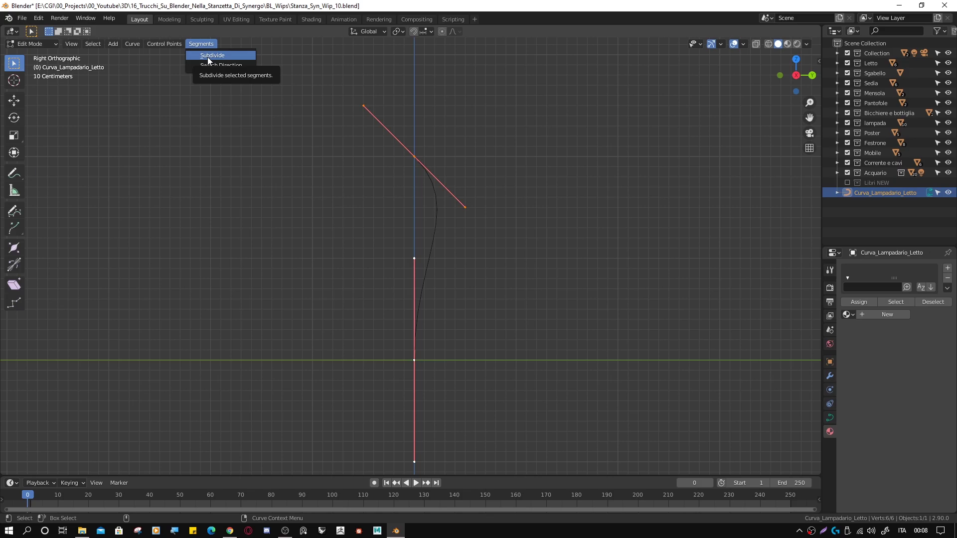
left_click(208, 58)
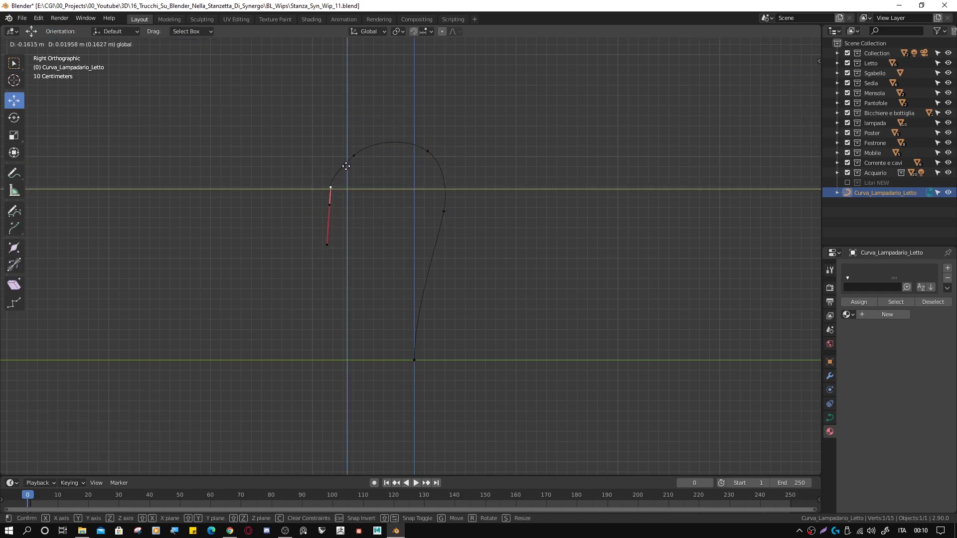
key("g")
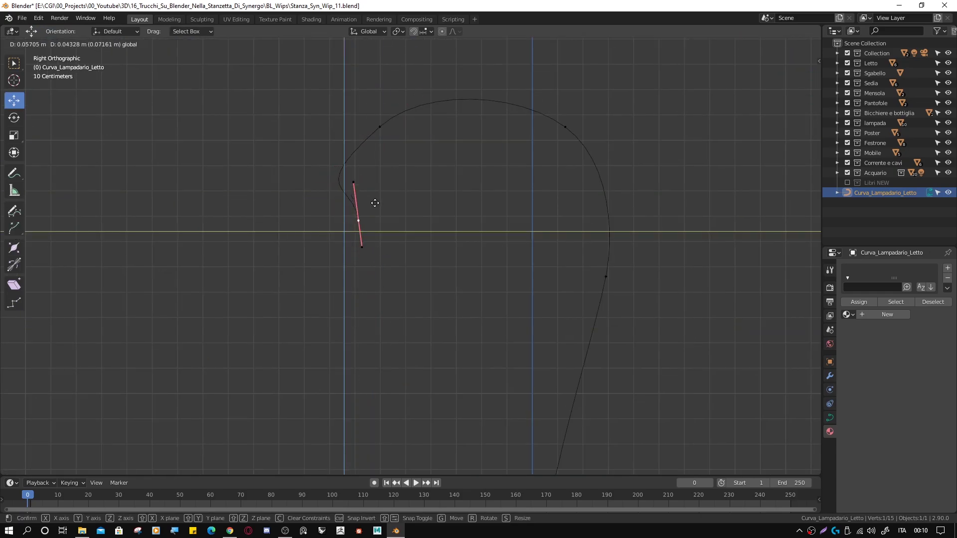
left_click(370, 130)
key("g")
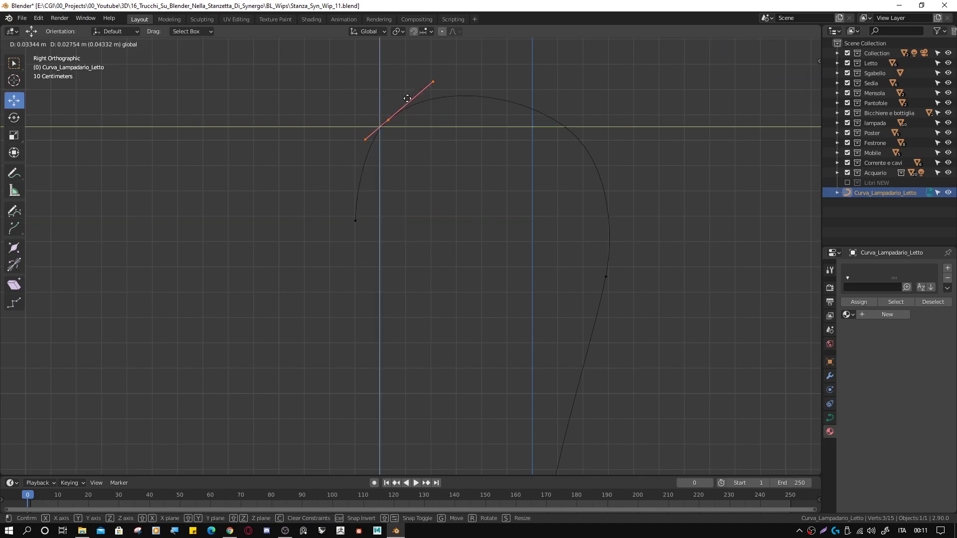
left_click(633, 259)
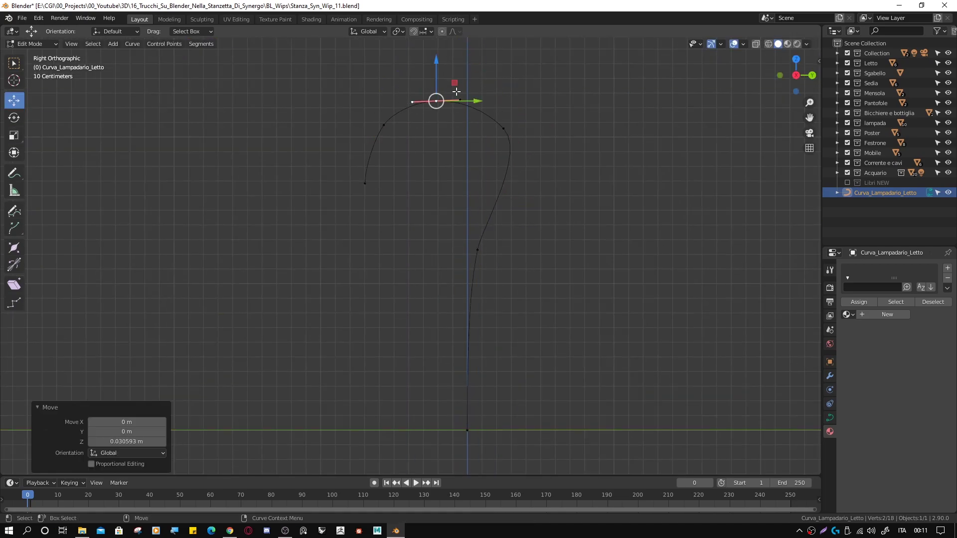
left_click_drag(380, 134, 376, 139)
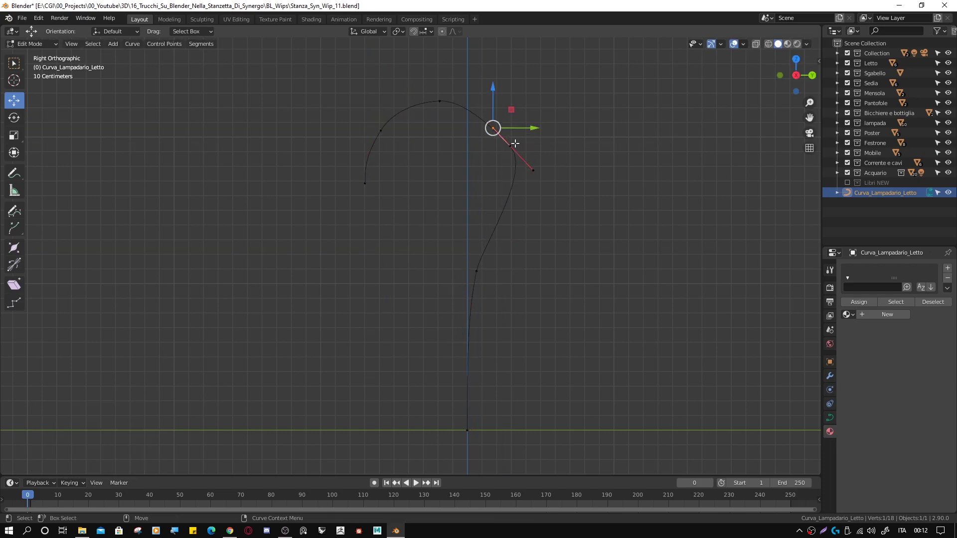
left_click(464, 266)
Step: Lower the hook's top point and slightly rotate most of the hook's points
key("g")
left_click(439, 102)
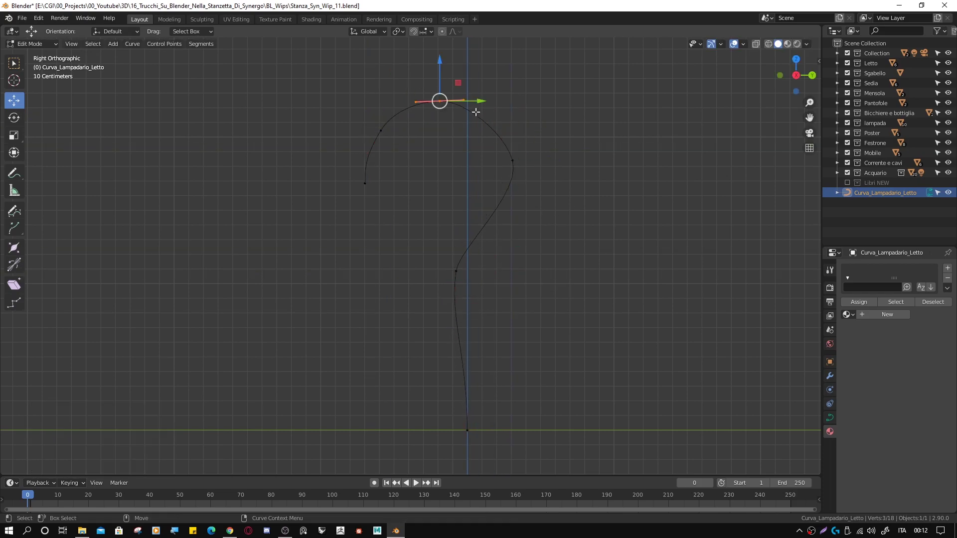
key("g")
left_click(523, 211)
left_click_drag(324, 85, 548, 359)
key("r")
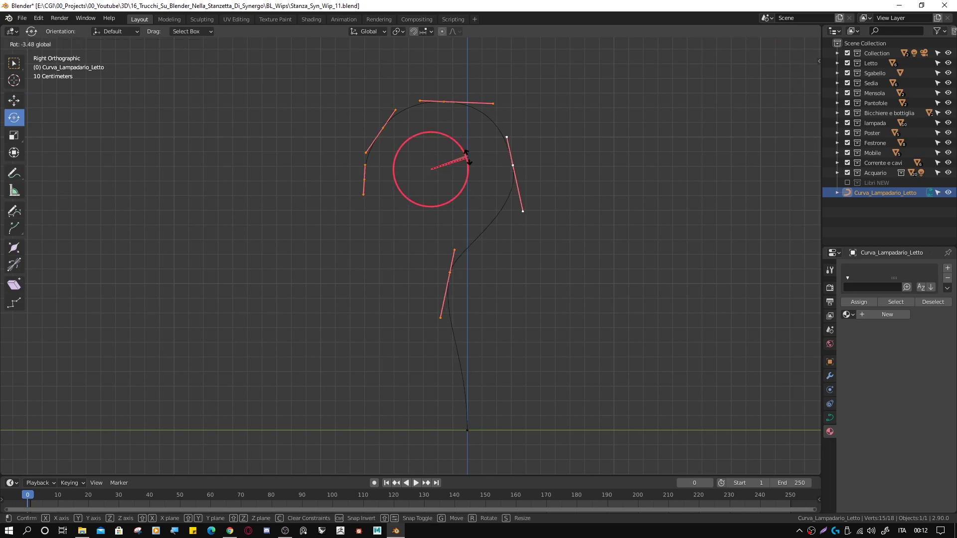
left_click(448, 170)
Step: Move a handle on the lower curve down-left to finish the question-mark hook
key("g")
left_click(465, 335)
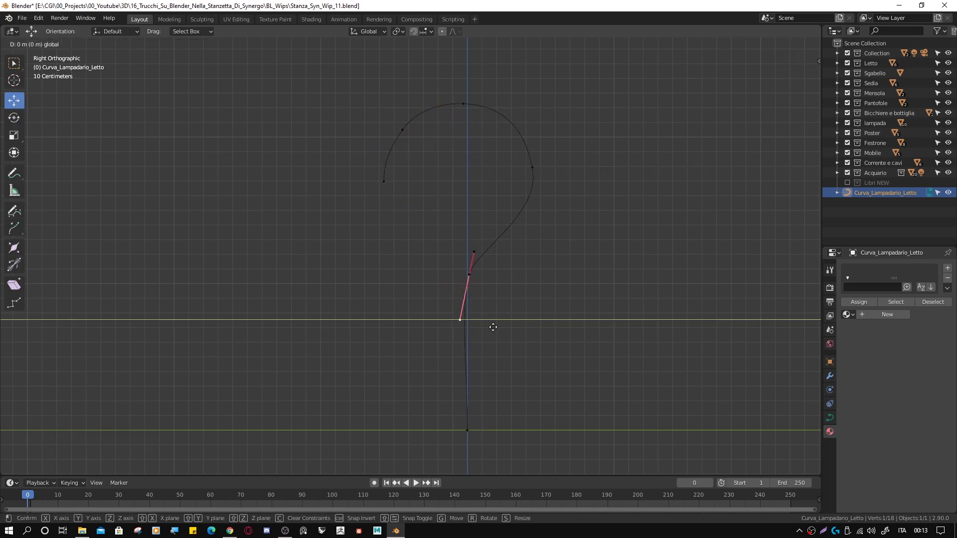
scroll(478, 299, "up", 4)
scroll(442, 182, "down", 4)
scroll(512, 230, "up", 3)
key("g")
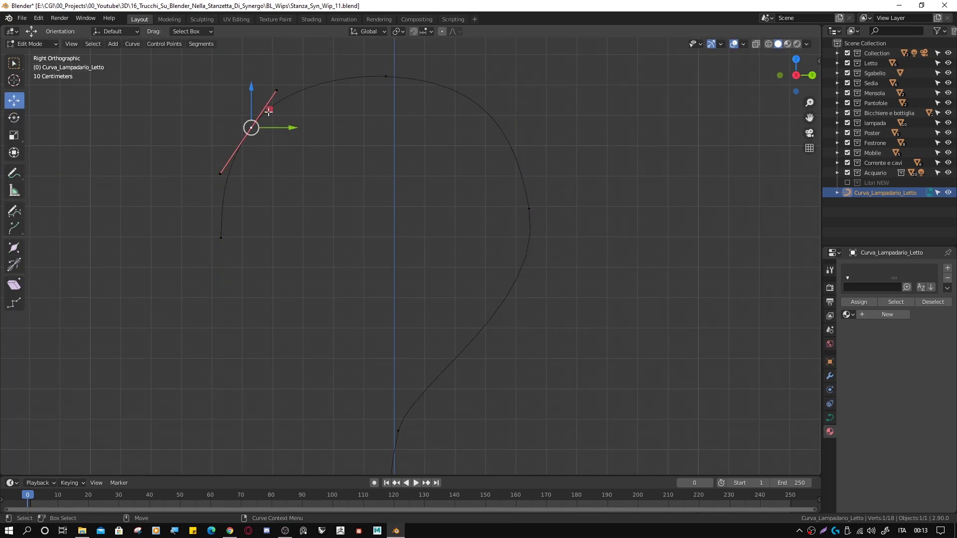
left_click(19, 135)
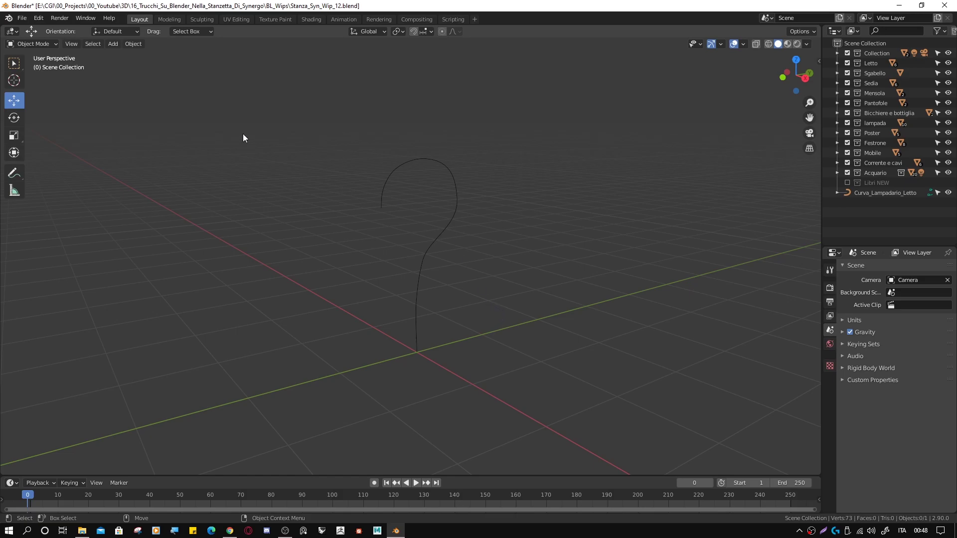
Step: Add a Bezier circle at the origin and shrink it to about a fifth
left_click(113, 43)
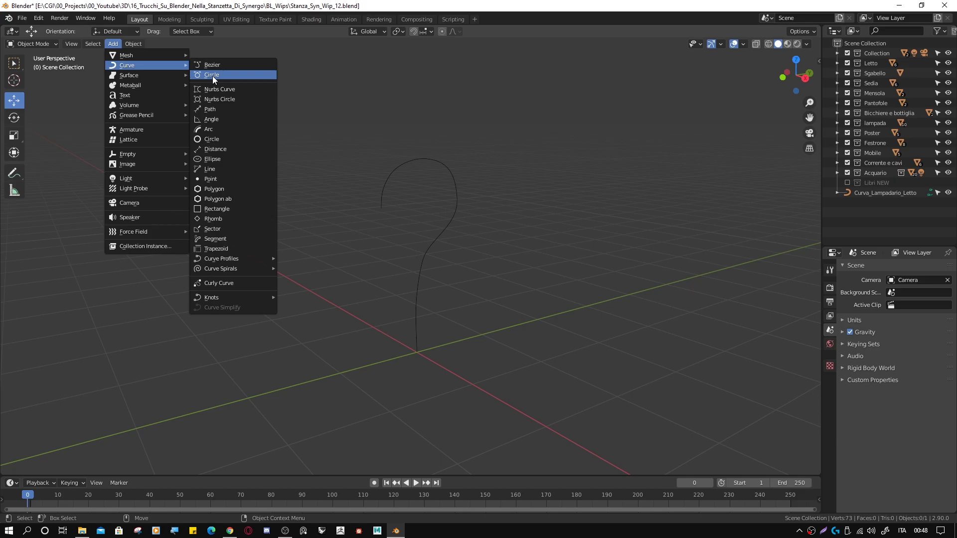
left_click(212, 75)
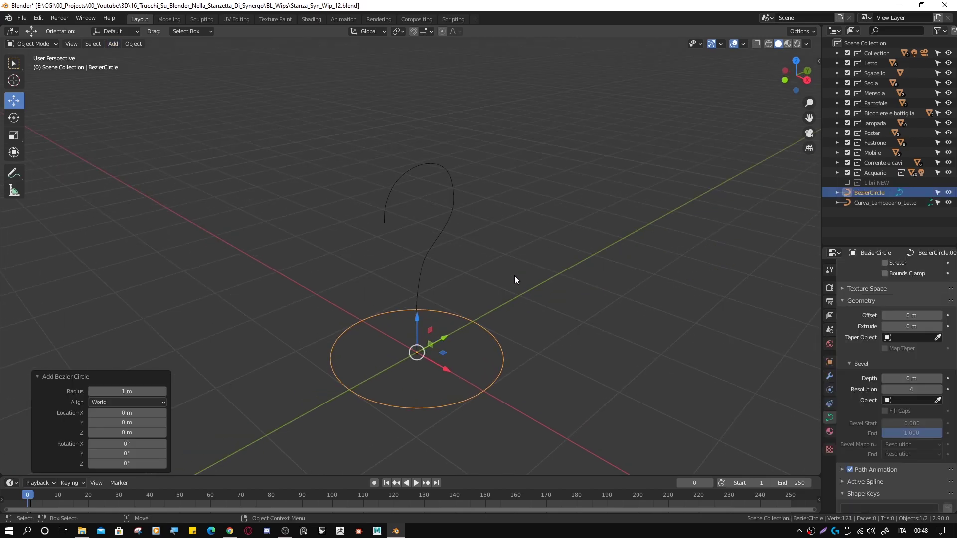
key("shift+space")
key("s")
mouse_move(457, 352)
left_mouse_down()
mouse_move(424, 356)
mouse_move(510, 357)
left_mouse_up()
key("shift+space")
key("g")
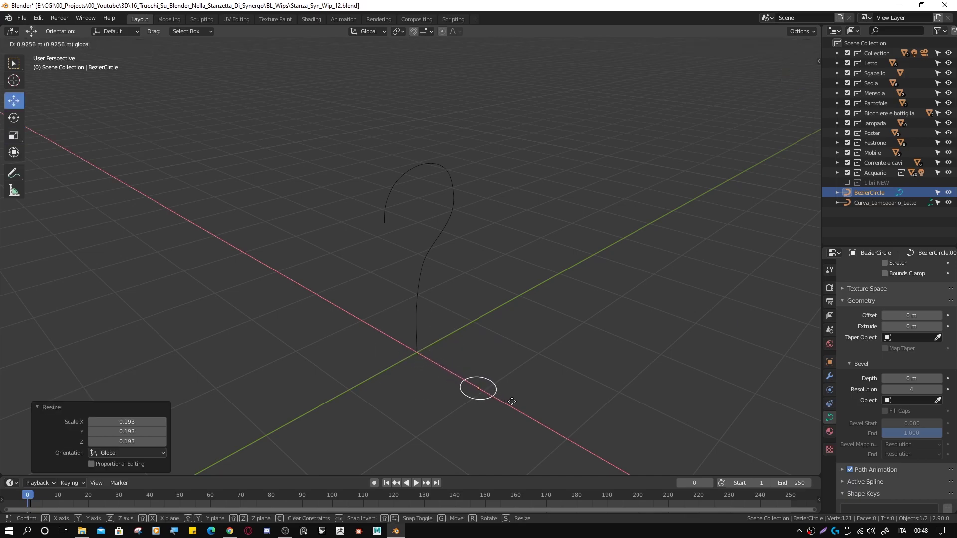
left_click(578, 274)
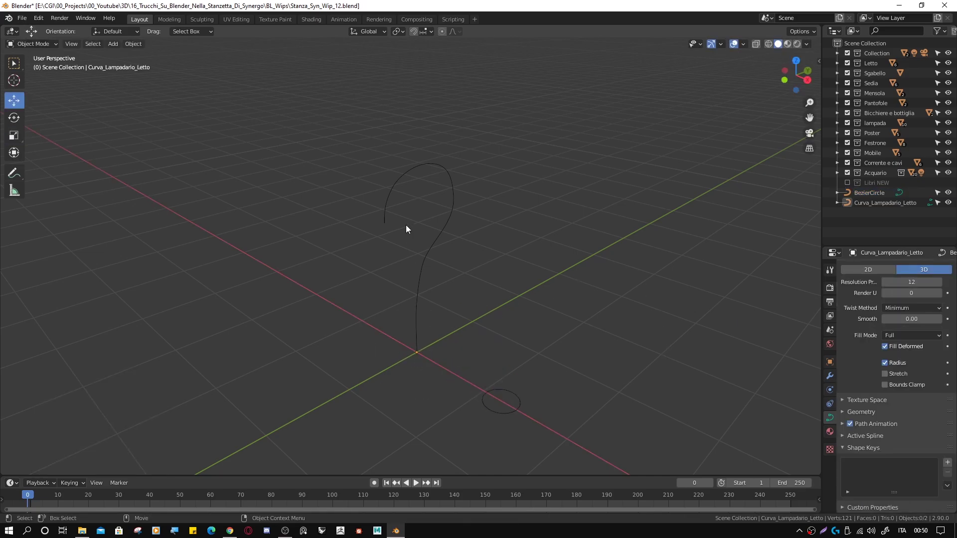
Step: Set the lamp curve's Geometry bevel object to BezierCircle with the eyedropper
left_click(398, 183)
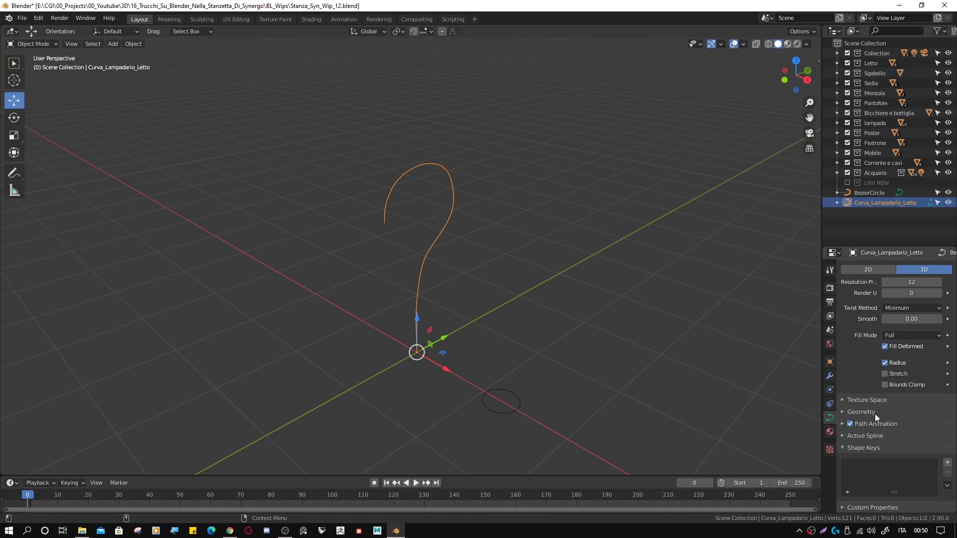
left_click(849, 413)
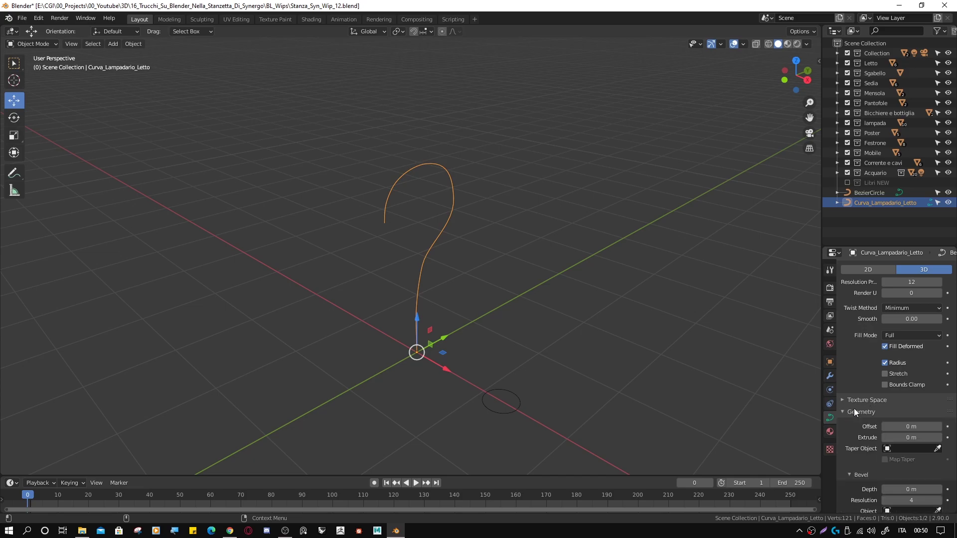
scroll(853, 408, "down", 5)
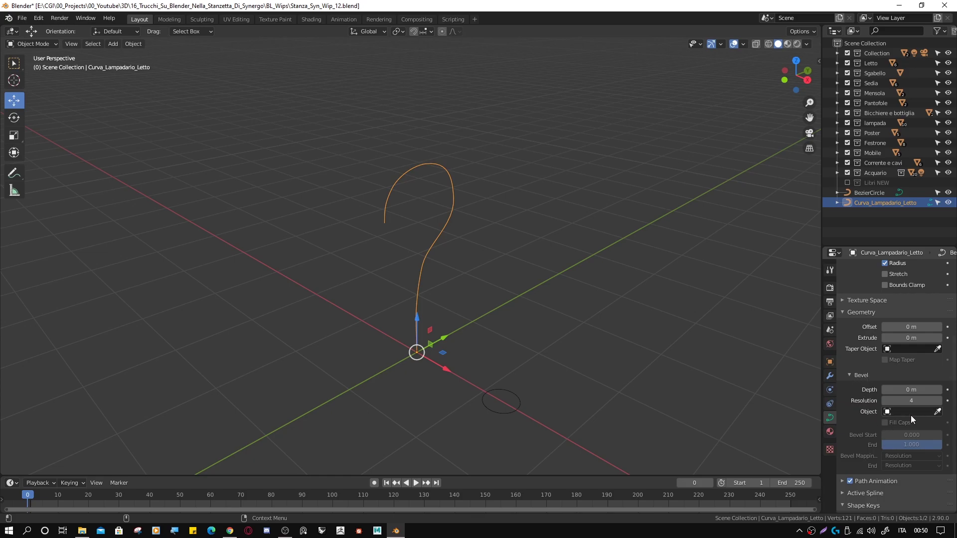
left_click(938, 411)
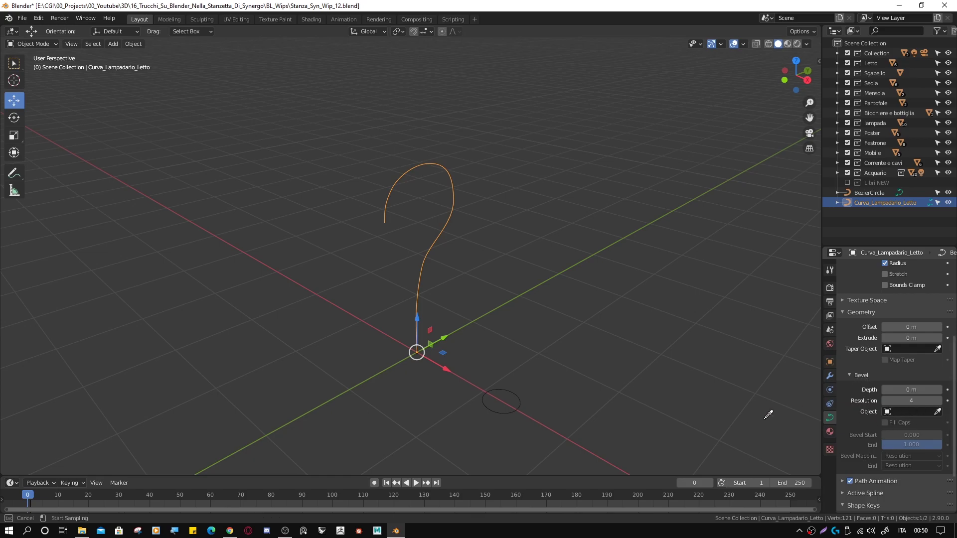
left_click(522, 405)
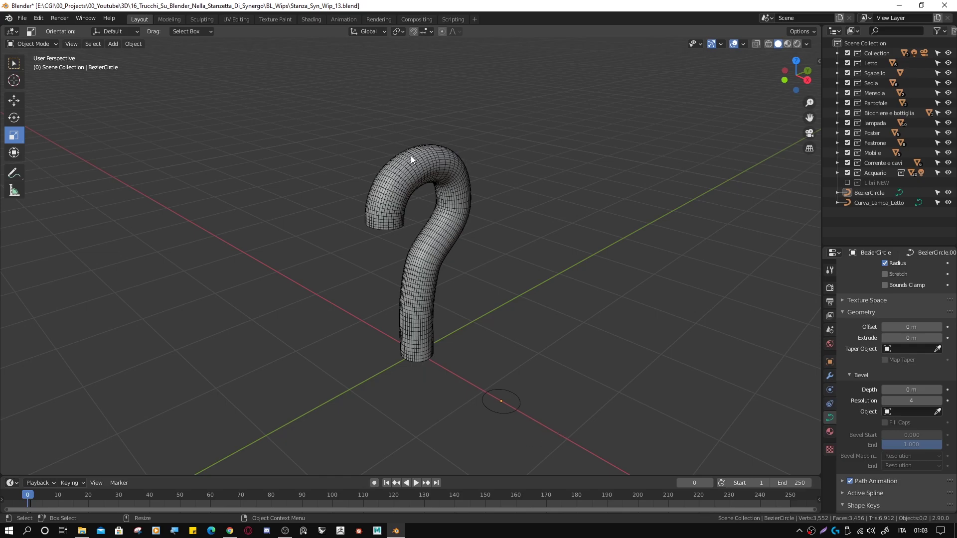
Step: Scale the BezierCircle profile to 0.535 and save as Stanza_Syn_Wip_14.blend
left_click(504, 393)
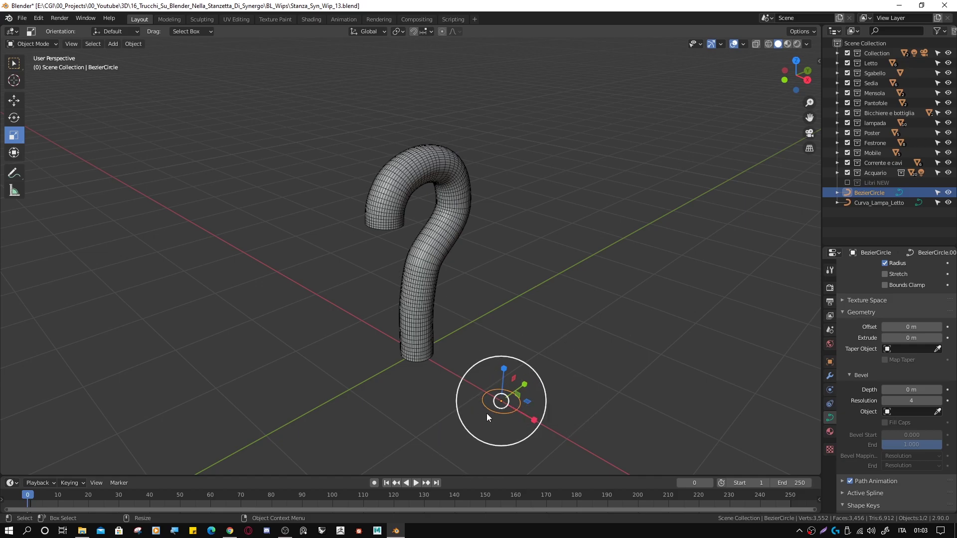
key("s")
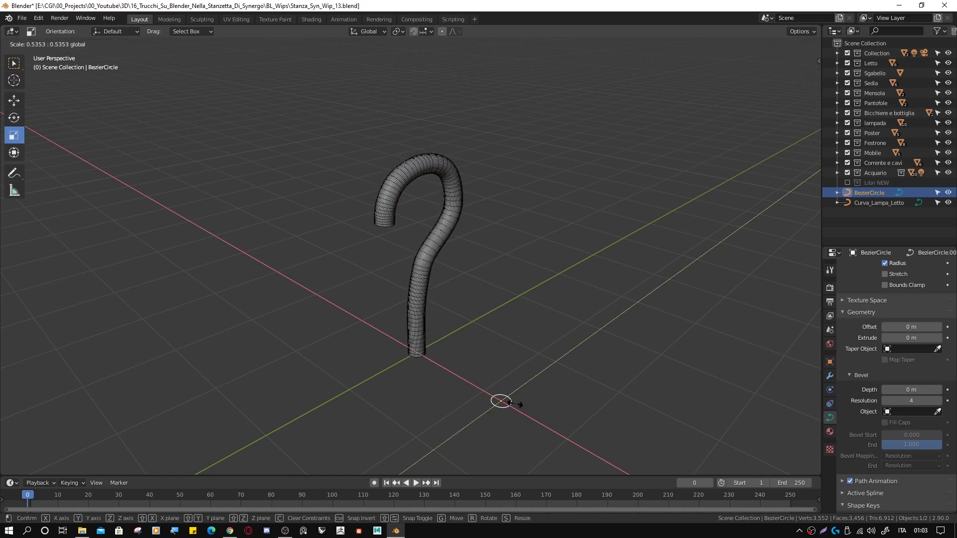
left_click(509, 401)
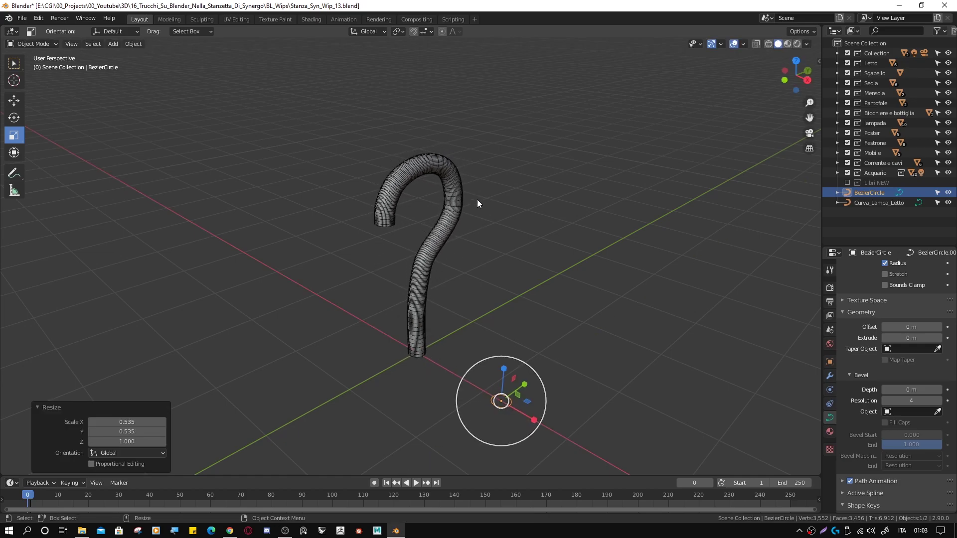
key("ctrl+alt+s")
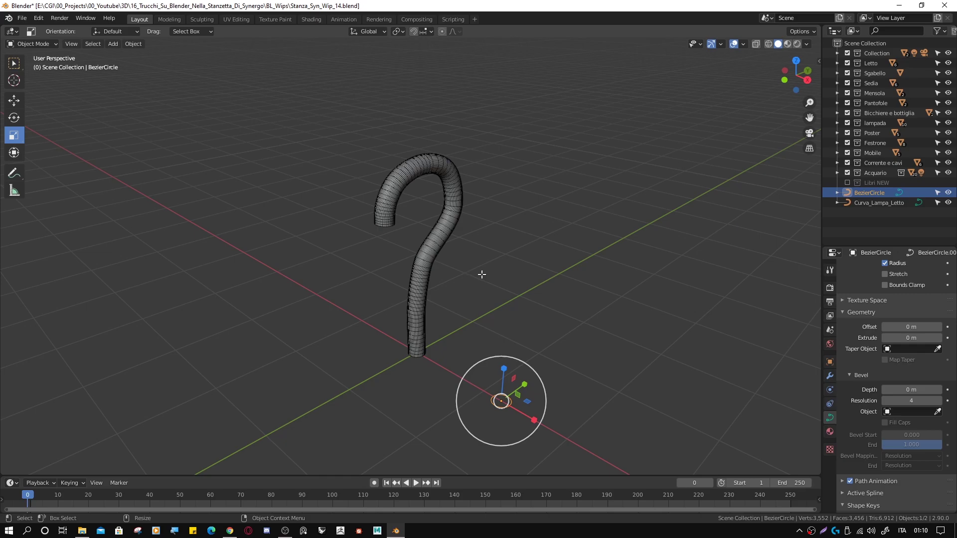
Step: Edit the profile circle's points, try stretching its top point, then undo it
key("Tab")
scroll(507, 415, "up", 3)
mouse_move(507, 415)
middle_mouse_down()
mouse_move(599, 359)
mouse_move(562, 381)
middle_mouse_up()
scroll(553, 377, "up", 3)
left_click(483, 372)
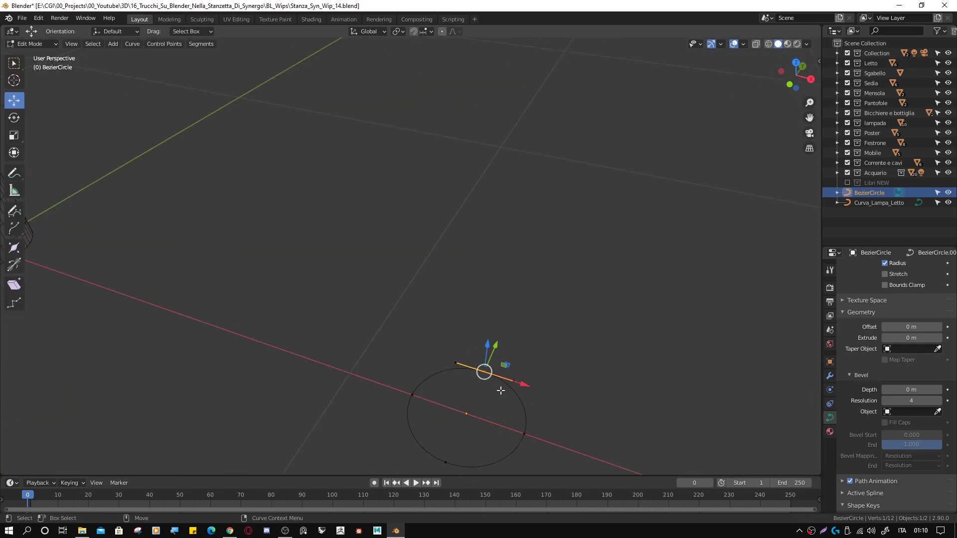
left_click_drag(493, 349, 519, 319)
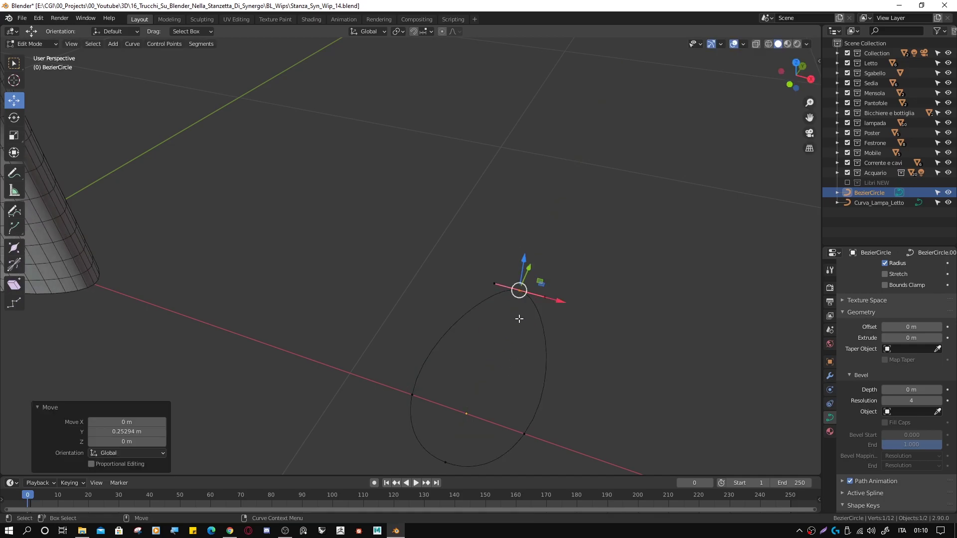
scroll(519, 319, "down", 5)
mouse_move(498, 324)
middle_mouse_down()
mouse_move(414, 261)
mouse_move(435, 273)
mouse_move(462, 267)
mouse_move(448, 277)
mouse_move(459, 234)
mouse_move(463, 252)
mouse_move(495, 273)
middle_mouse_up()
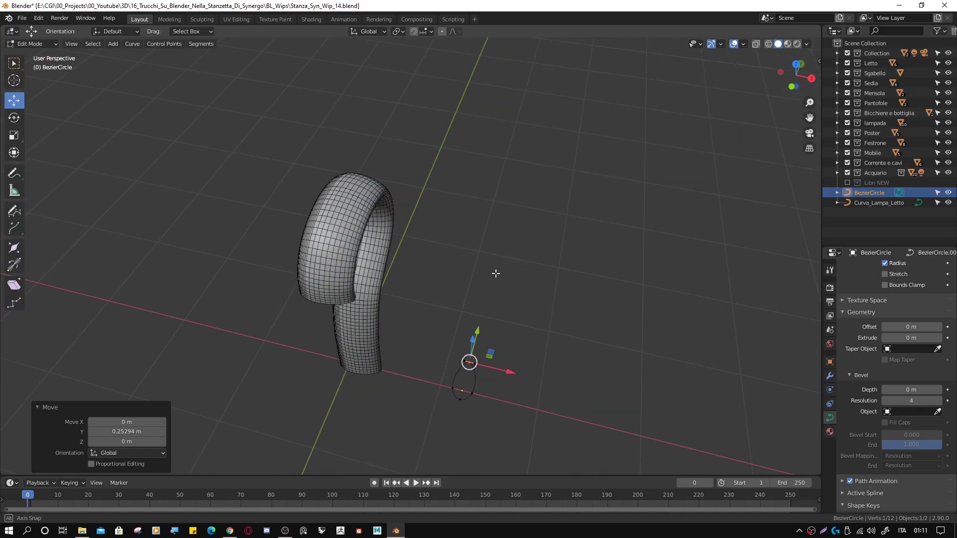
key("ctrl+z")
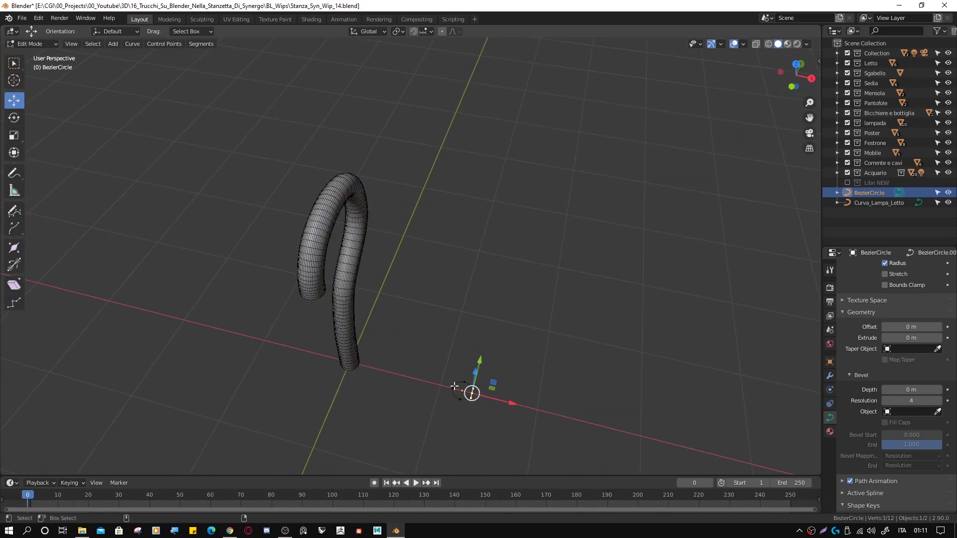
key("ctrl+z")
Step: Scale the selected circle points along X to stretch the profile sideways
key("shift+space")
key("s")
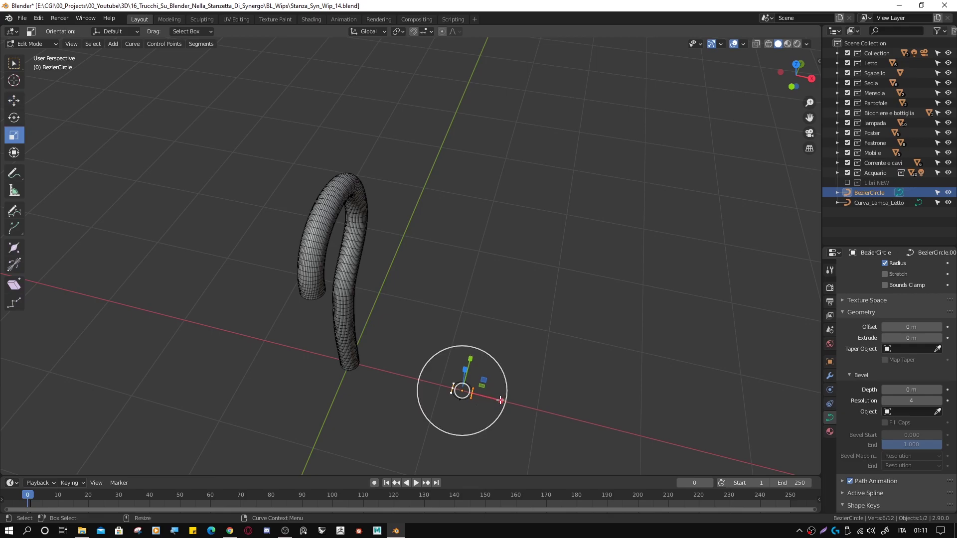
left_click_drag(492, 396, 540, 405)
key("x")
mouse_move(541, 405)
middle_mouse_down()
mouse_move(541, 331)
mouse_move(536, 357)
mouse_move(434, 374)
mouse_move(469, 354)
middle_mouse_up()
scroll(536, 357, "up", 3)
Step: Nudge one circle control point 0.07 m along Y
left_click(473, 372)
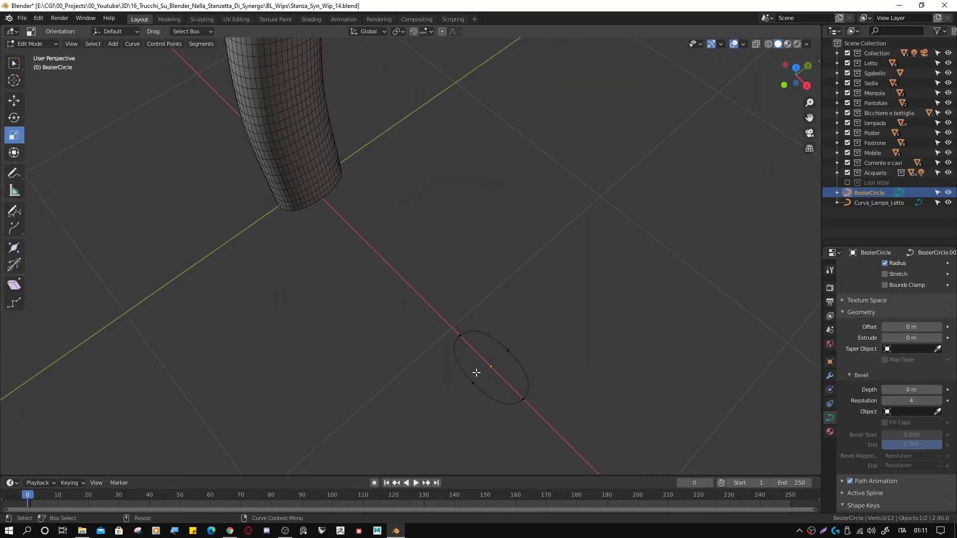
key("shift+space")
key("g")
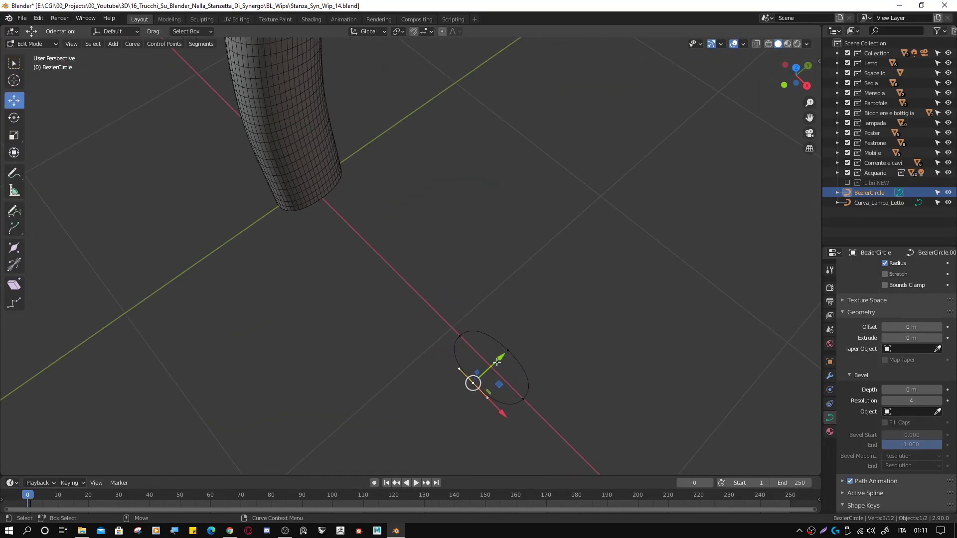
left_click_drag(484, 381, 507, 348)
scroll(451, 308, "down", 3)
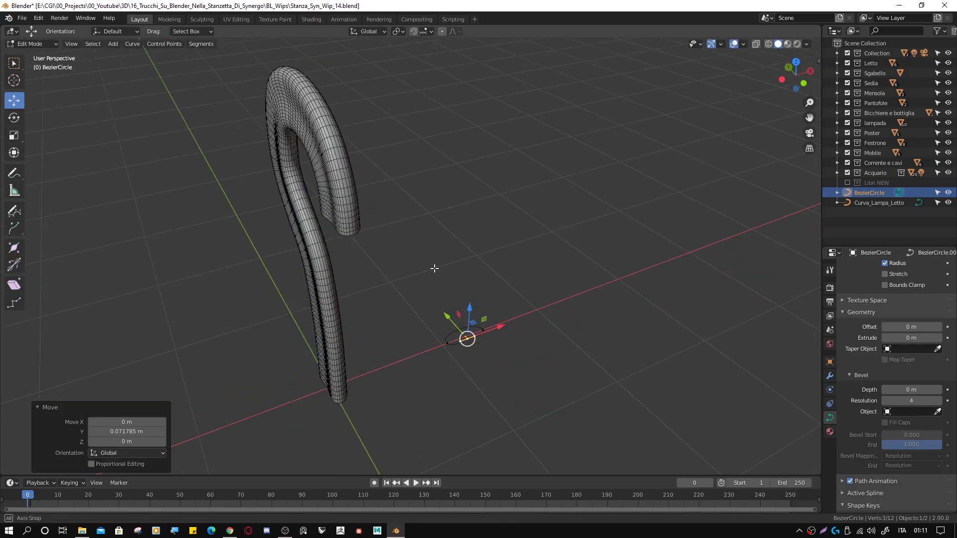
middle_click_drag(434, 267, 438, 295)
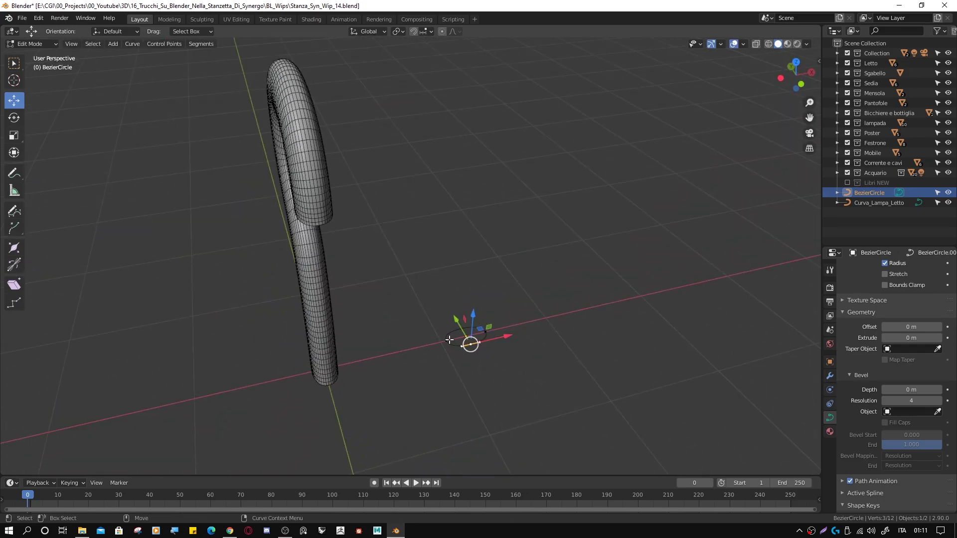
Step: Move the circle's left control point along X and inspect the hook tube
left_click(450, 338)
left_click_drag(481, 331, 497, 312)
mouse_move(497, 311)
middle_mouse_down()
mouse_move(433, 239)
mouse_move(450, 226)
middle_mouse_up()
scroll(450, 226, "up", 3)
mouse_move(386, 188)
middle_mouse_down()
mouse_move(438, 239)
mouse_move(434, 247)
middle_mouse_up()
Step: Set Curva_Lampa_Letto's bevel Depth to 0.04 m and bevel Resolution to 2
scroll(449, 246, "up", 4)
scroll(423, 250, "down", 4)
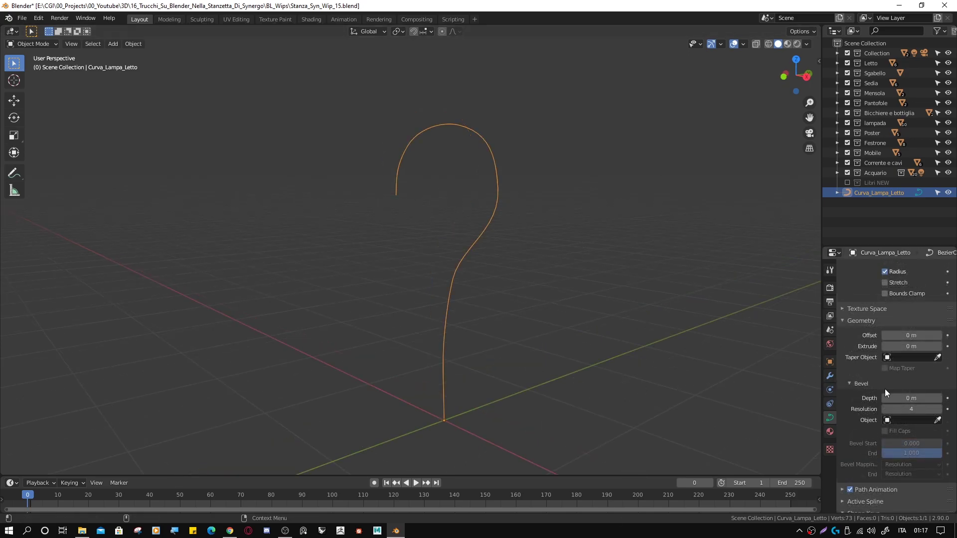
left_click_drag(897, 397, 917, 397)
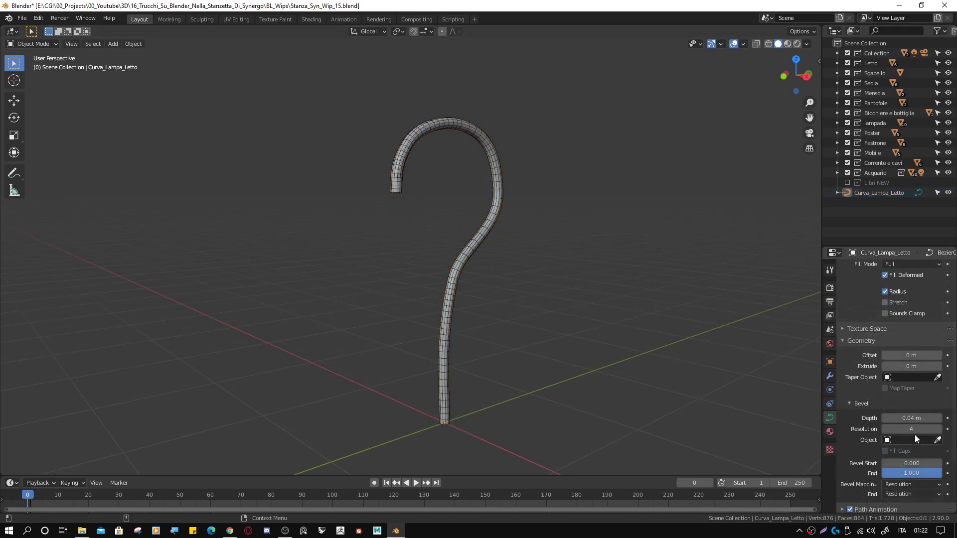
left_click(886, 429)
left_click(885, 428)
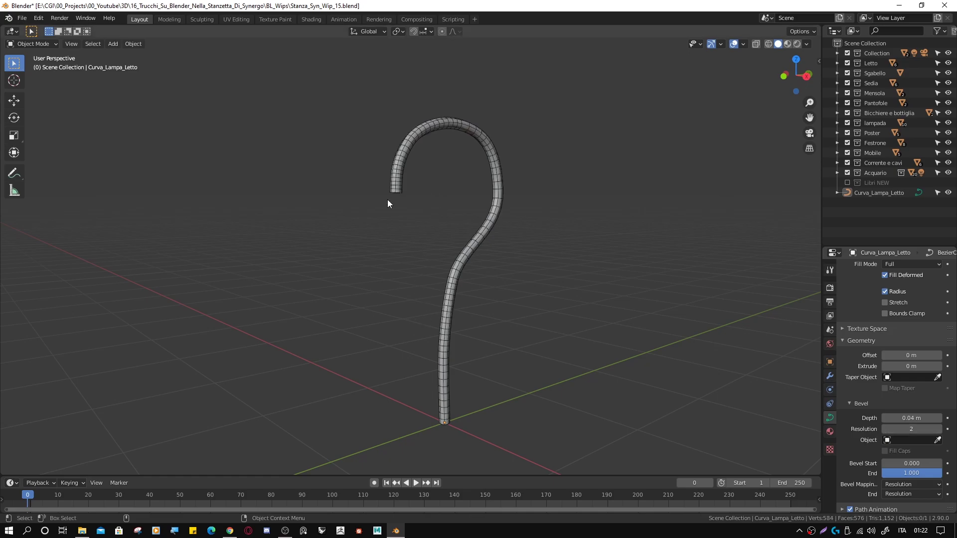
scroll(917, 375, "up", 3)
scroll(917, 375, "up", 2)
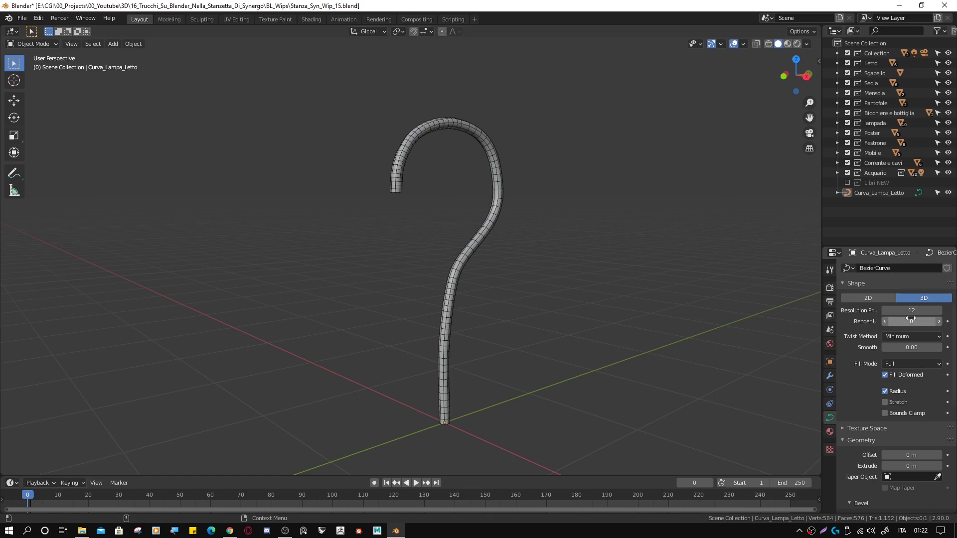
Step: Set the lamp curve's Resolution Preview U to 5 in the Shape panel
mouse_move(911, 310)
left_mouse_down()
mouse_move(939, 310)
mouse_move(889, 309)
left_mouse_up()
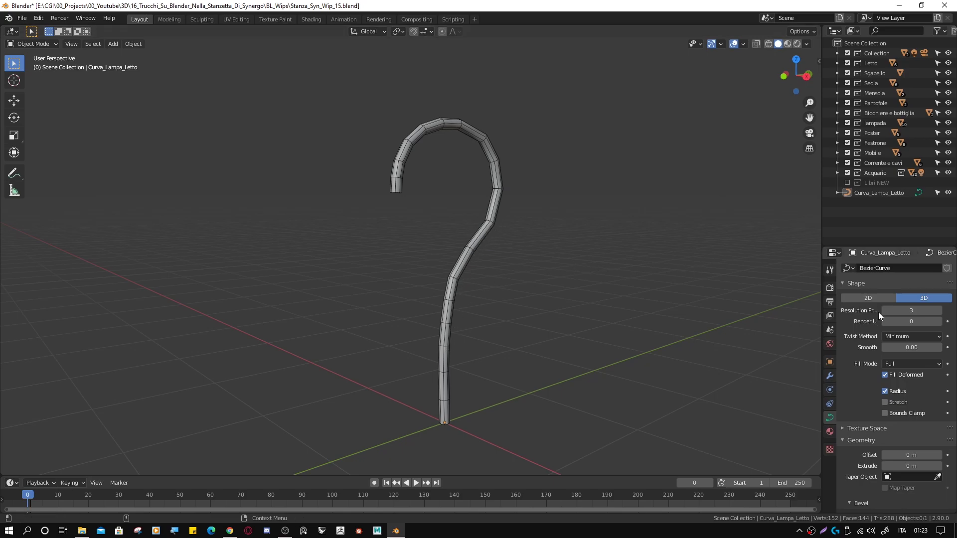
left_click(939, 310)
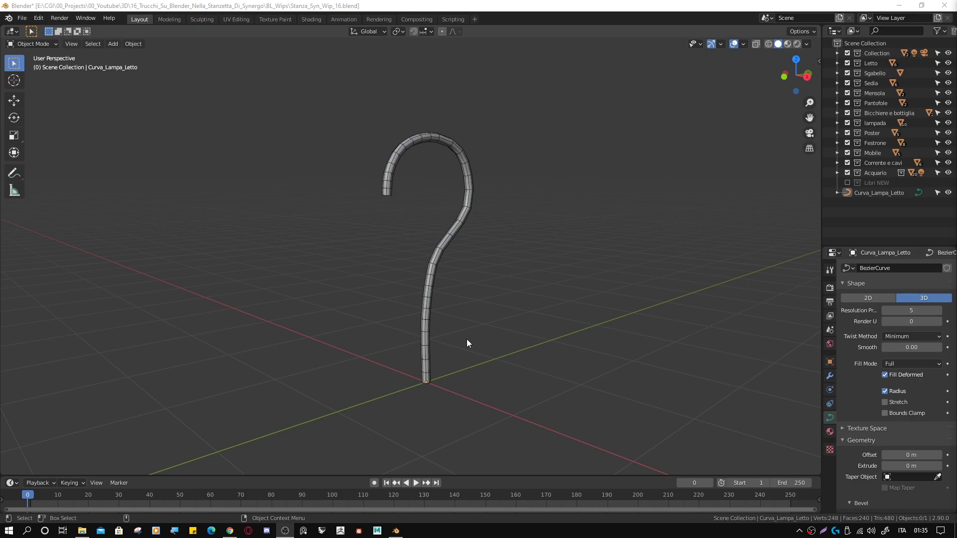
Step: Enter Edit Mode on the lamp curve and enlarge the tube radius at the hook's free end
left_click(428, 305)
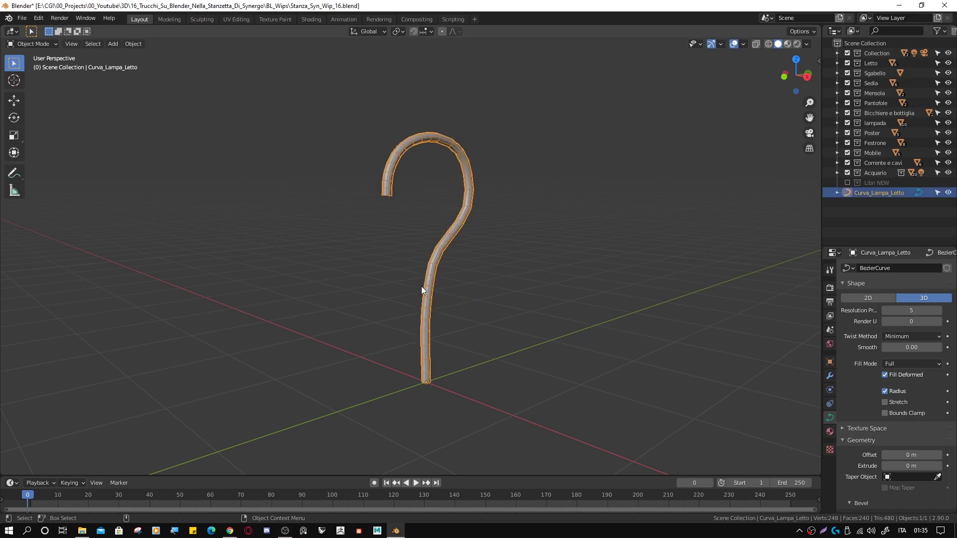
key("Tab")
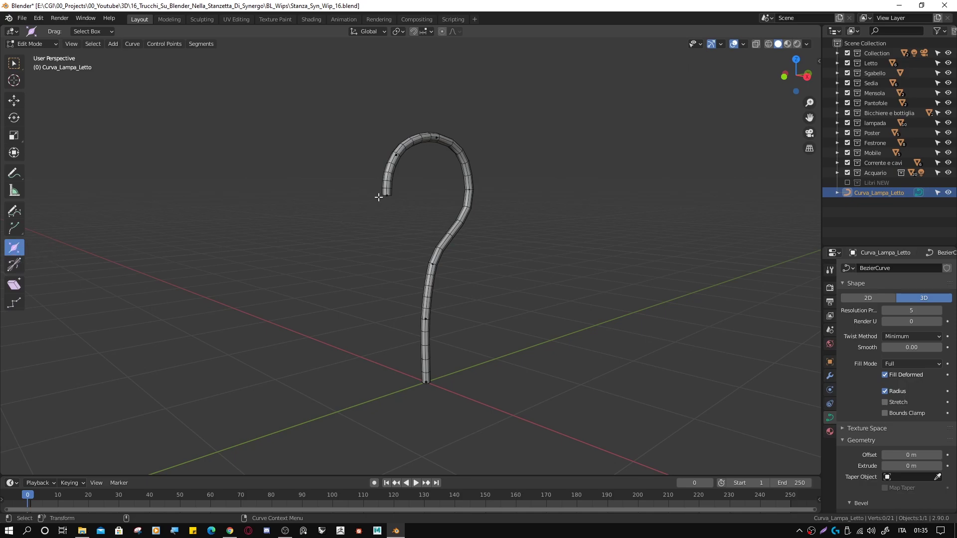
mouse_move(379, 197)
left_mouse_down()
mouse_move(394, 185)
mouse_move(414, 206)
left_mouse_up()
left_click_drag(388, 146, 417, 183)
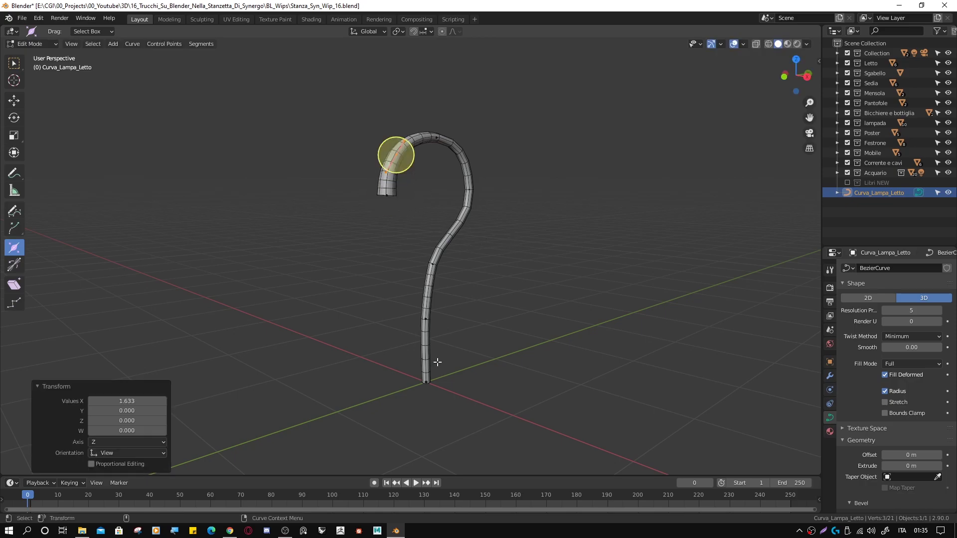
Step: Fatten the tube at its bottom end point, then check the Segments menu without changes
left_click_drag(405, 377, 468, 410)
left_click_drag(428, 386, 449, 397)
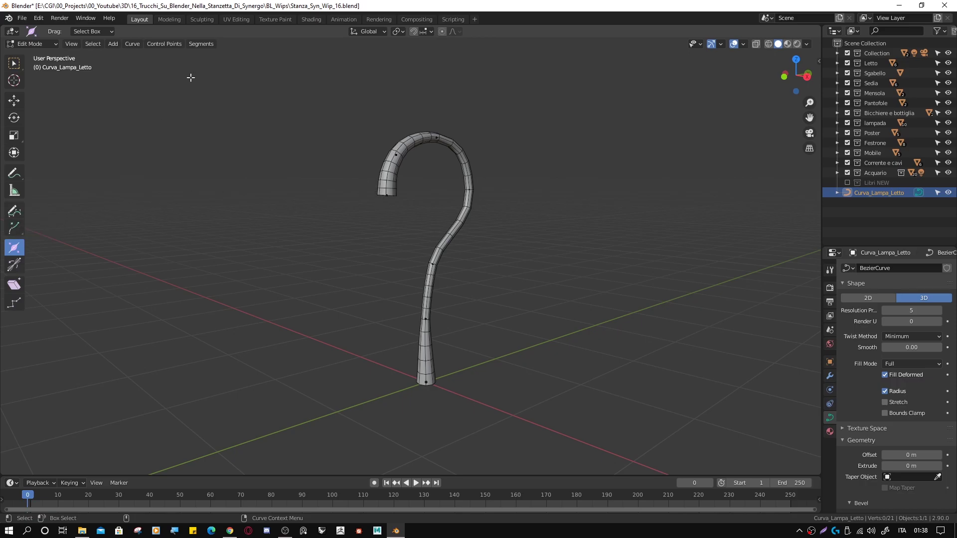
left_click(194, 46)
left_click(220, 65)
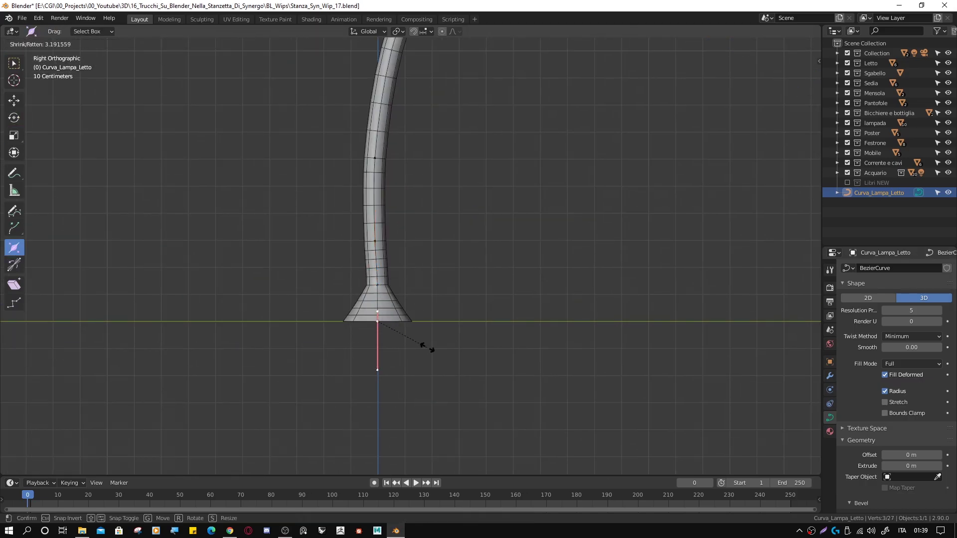
Step: Flare the tube's end into a cone, extrude it further down and widen the shade's lower part
left_click_drag(425, 346, 402, 357)
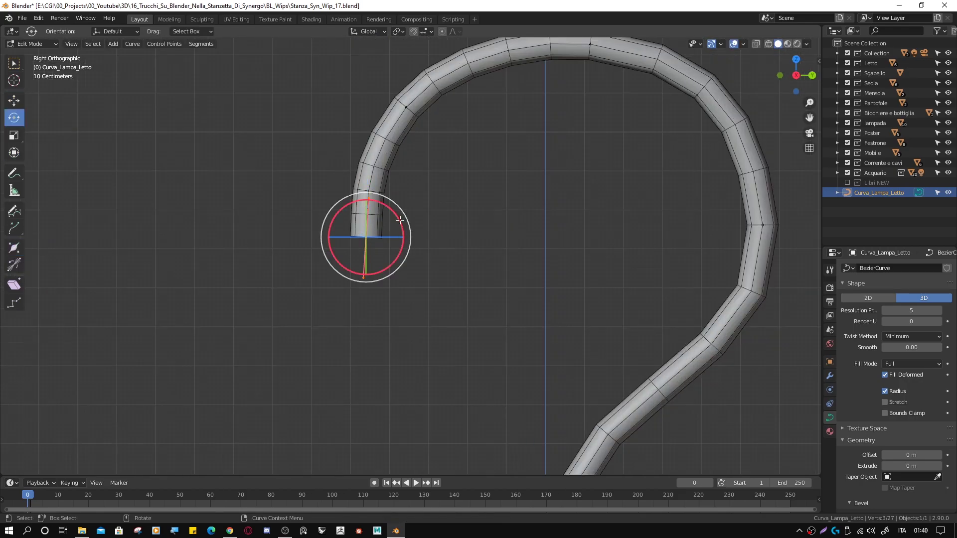
left_click(14, 227)
mouse_move(366, 237)
left_mouse_down()
mouse_move(366, 283)
mouse_move(331, 222)
left_mouse_up()
scroll(454, 205, "up", 3)
left_click_drag(380, 197, 156, 203)
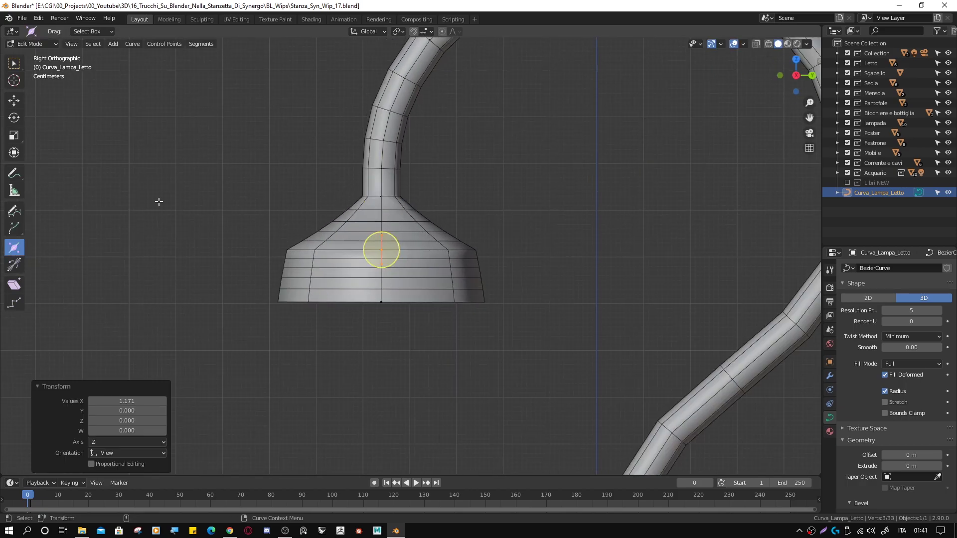
Step: Narrow the tube where the shade begins and pull the neck point vertically to pinch it
key("g")
left_click(382, 170)
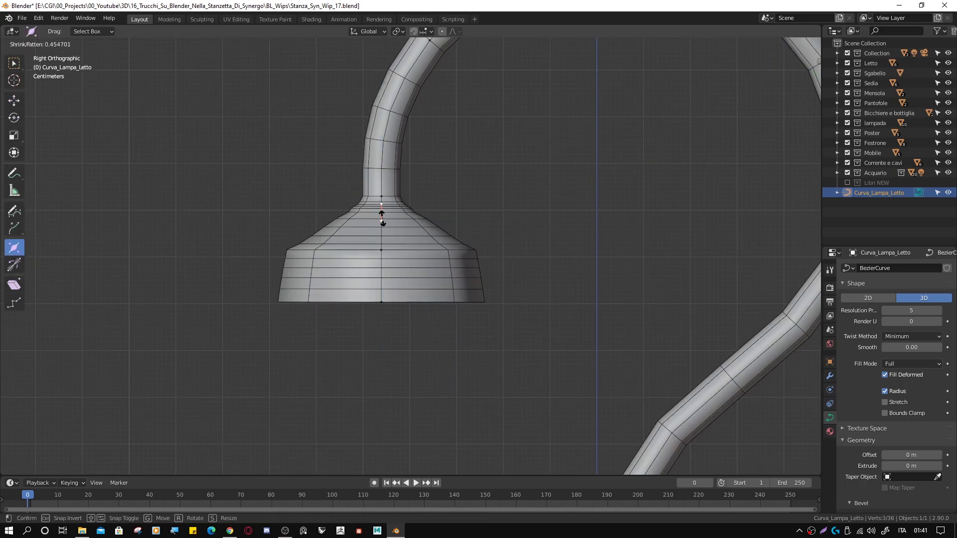
left_click_drag(391, 251, 432, 184)
key("shift+space")
key("g")
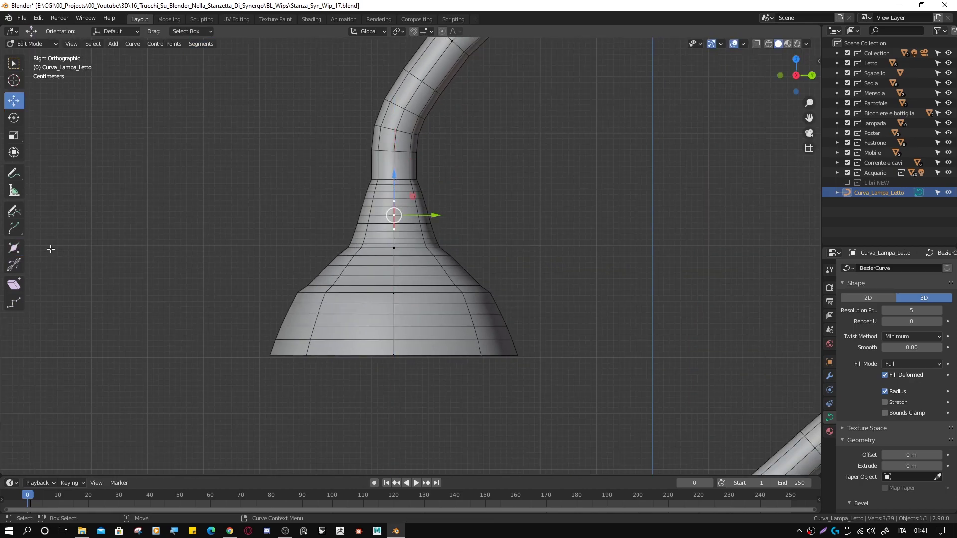
left_click_drag(391, 213, 394, 162)
Step: Fatten points into a shoulder on the shade and nudge a point vertically along it
left_click(14, 248)
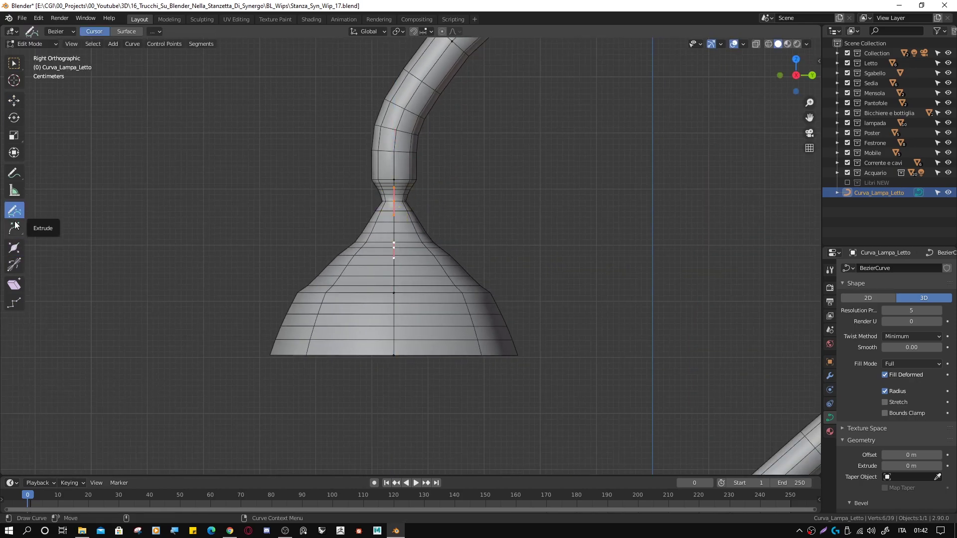
left_click_drag(433, 215, 419, 235)
left_click(424, 236)
scroll(424, 237, "down", 5)
scroll(379, 164, "up", 5)
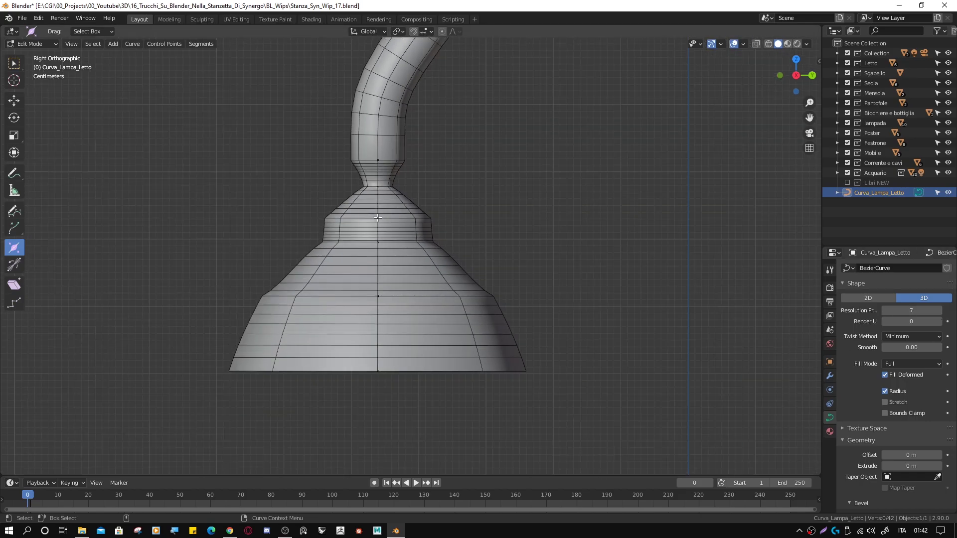
key("shift+space")
key("g")
left_click_drag(379, 160, 380, 269)
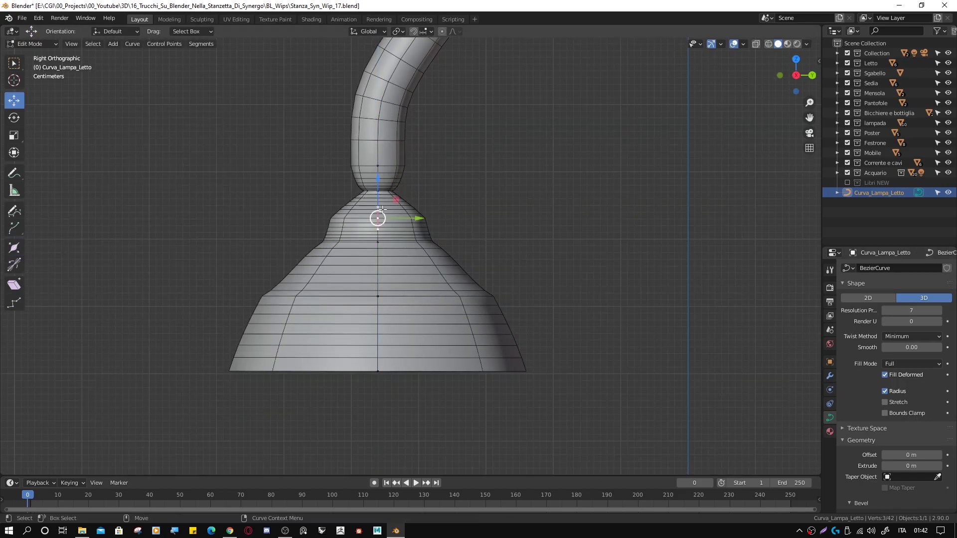
Step: Move a shade point lower to round off the lampshade's dome
scroll(380, 269, "up", 5)
scroll(380, 269, "down", 3)
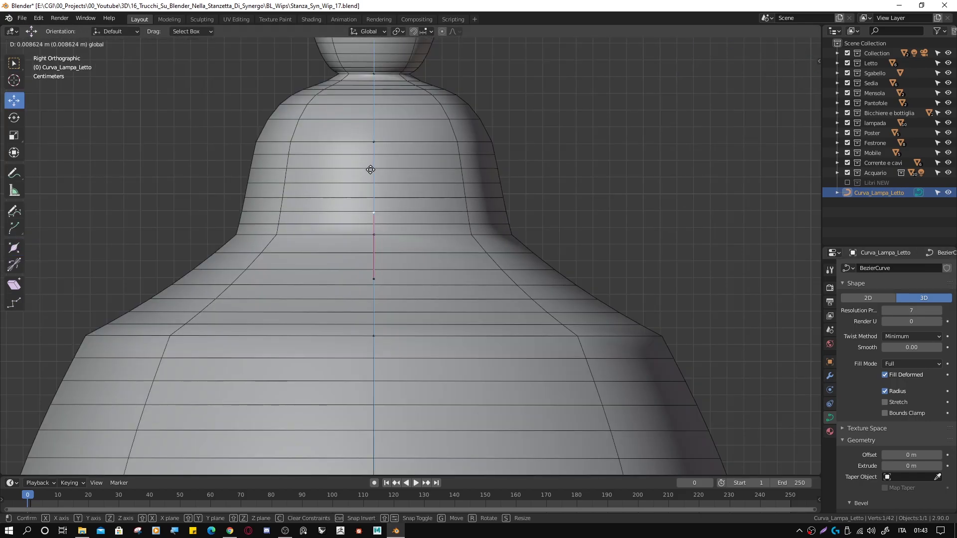
middle_click_drag(379, 234, 386, 251)
scroll(386, 251, "down", 4)
scroll(386, 239, "up", 4)
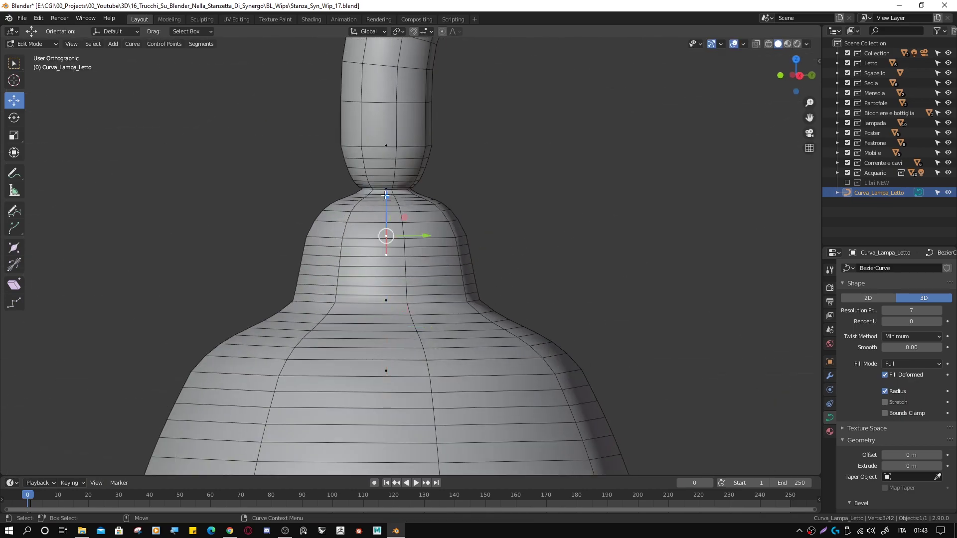
key("g")
left_click(387, 226)
scroll(387, 226, "down", 3)
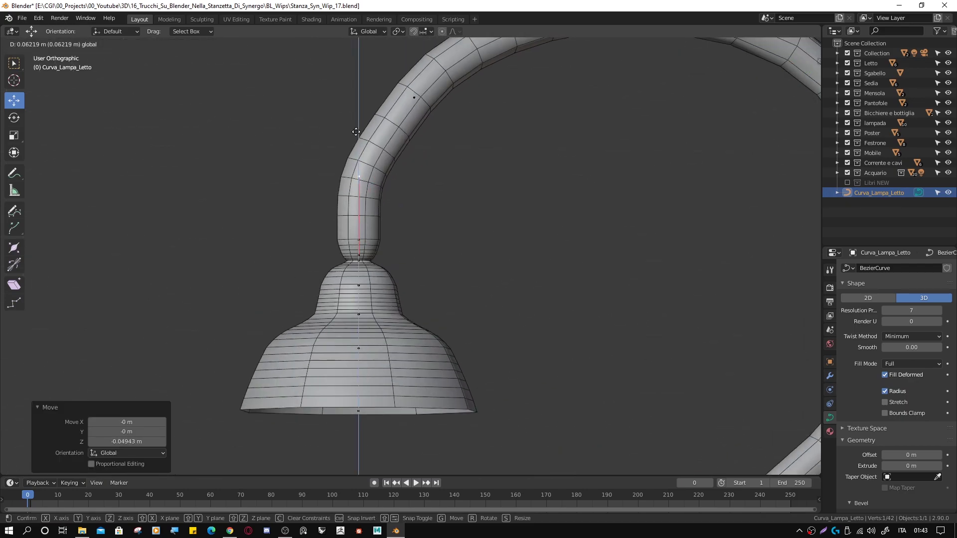
scroll(440, 230, "up", 3)
left_click_drag(440, 229, 548, 234)
scroll(549, 233, "down", 1)
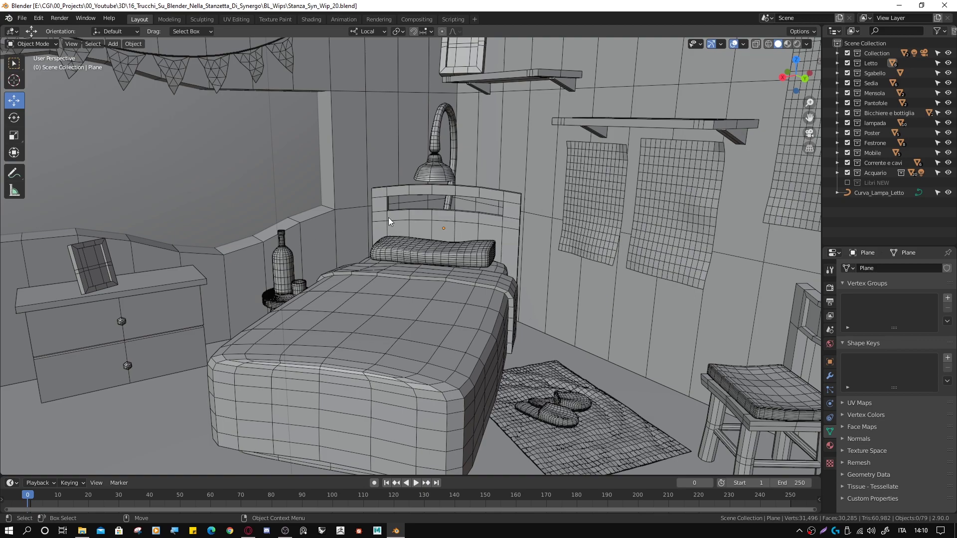
Step: Select the mattress and pillow Cuscino.001 and hide all other objects with Hide Unselected
left_click(504, 267)
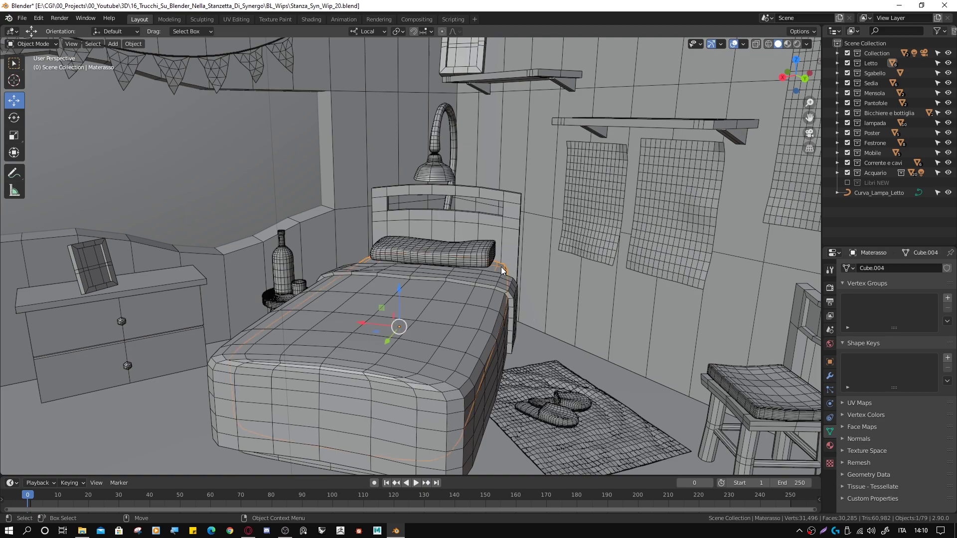
left_click(476, 262)
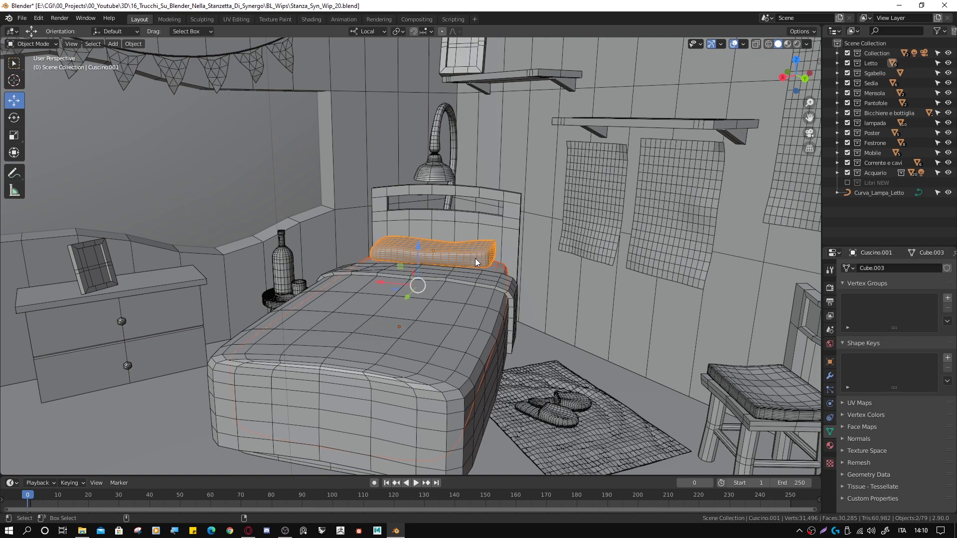
left_click(134, 45)
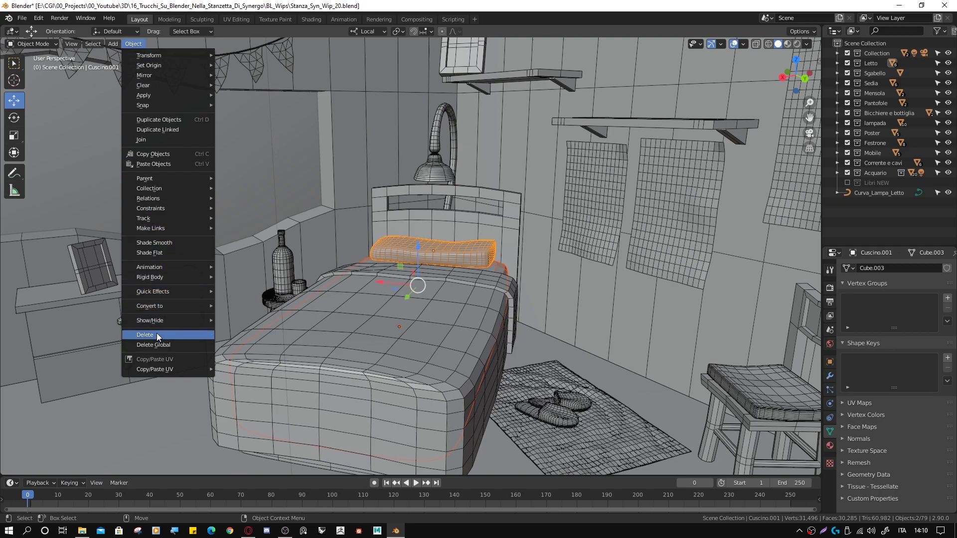
mouse_move(149, 320)
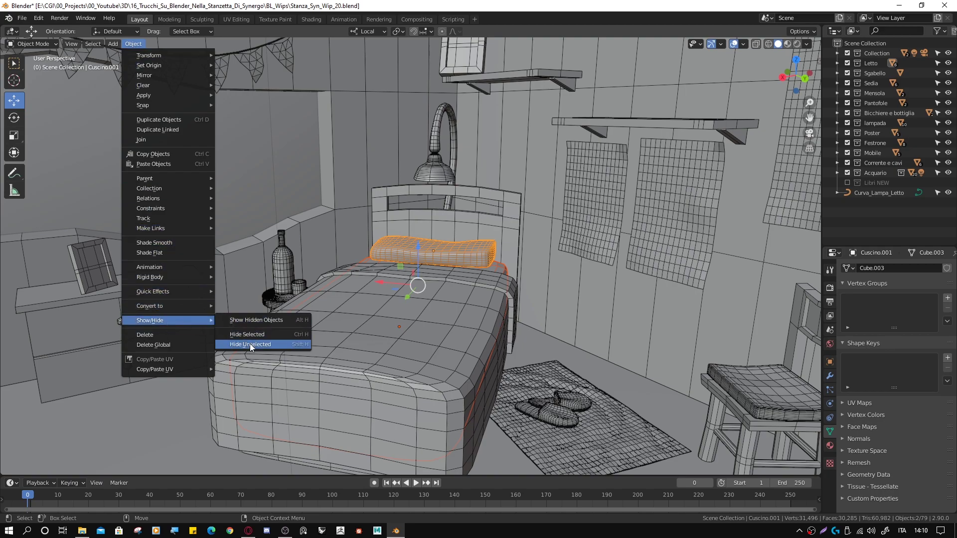
left_click(250, 345)
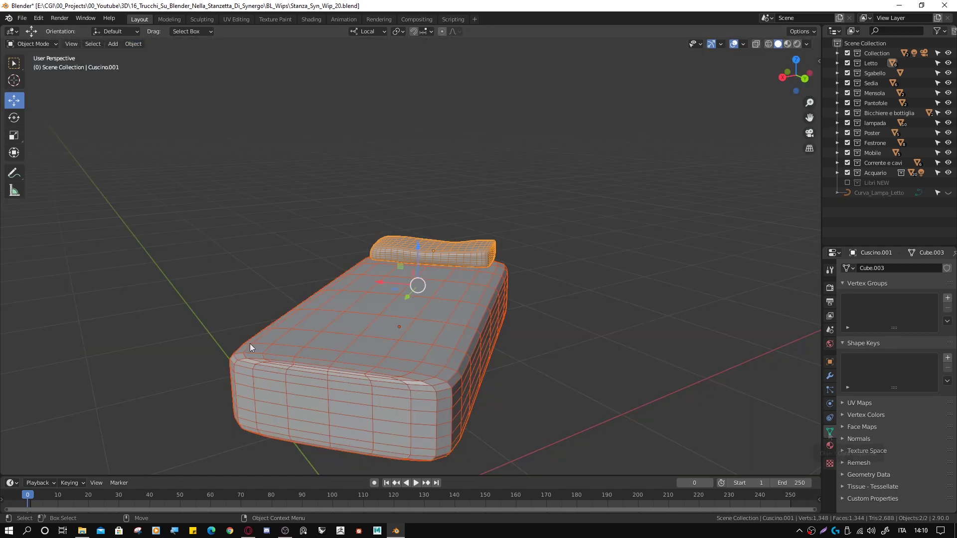
Step: Give the mattress Collision physics and move pillow Cuscino.001 up along Z above it
left_click(460, 312)
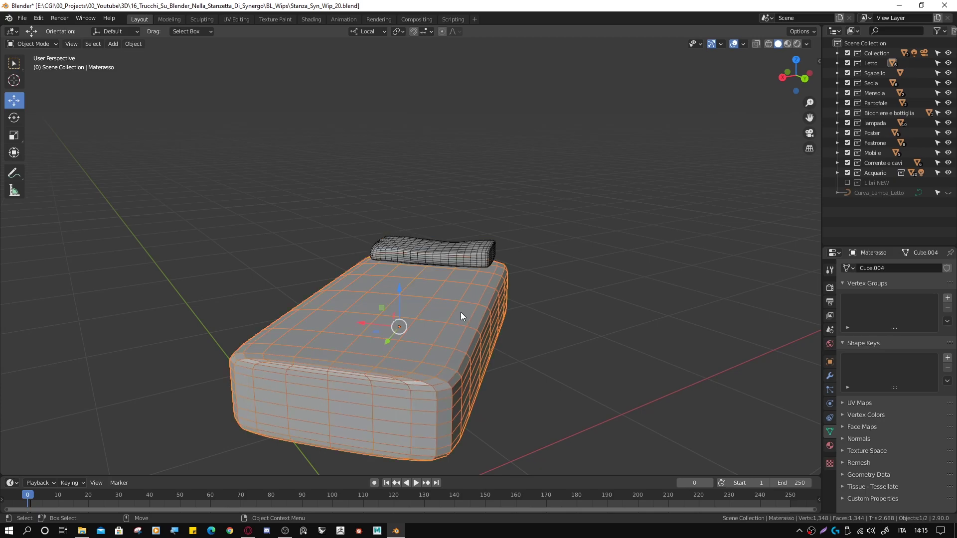
left_click(830, 403)
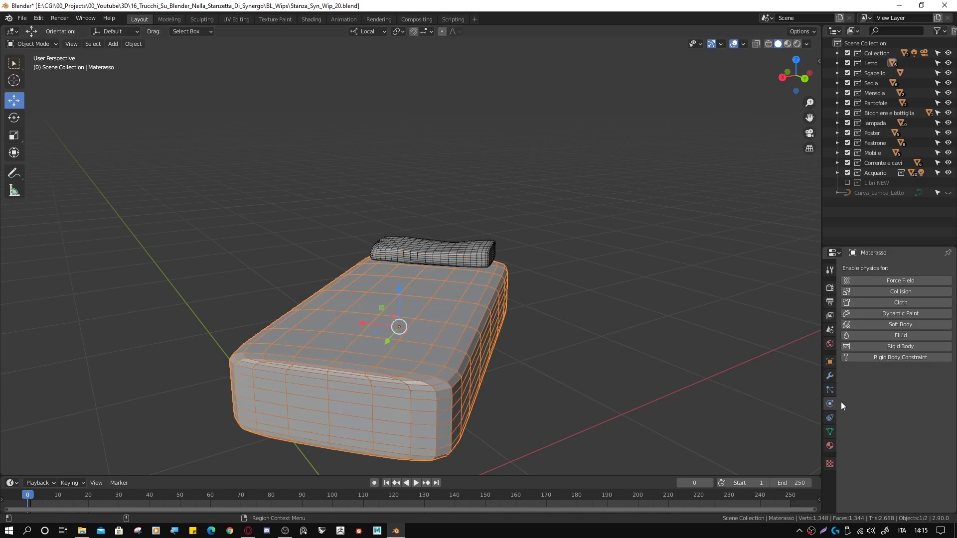
left_click(899, 292)
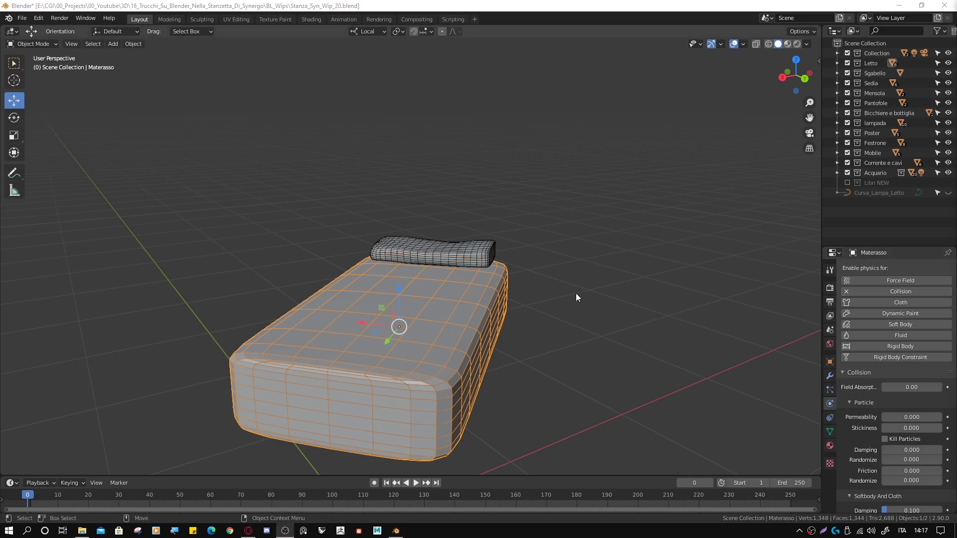
left_click(448, 252)
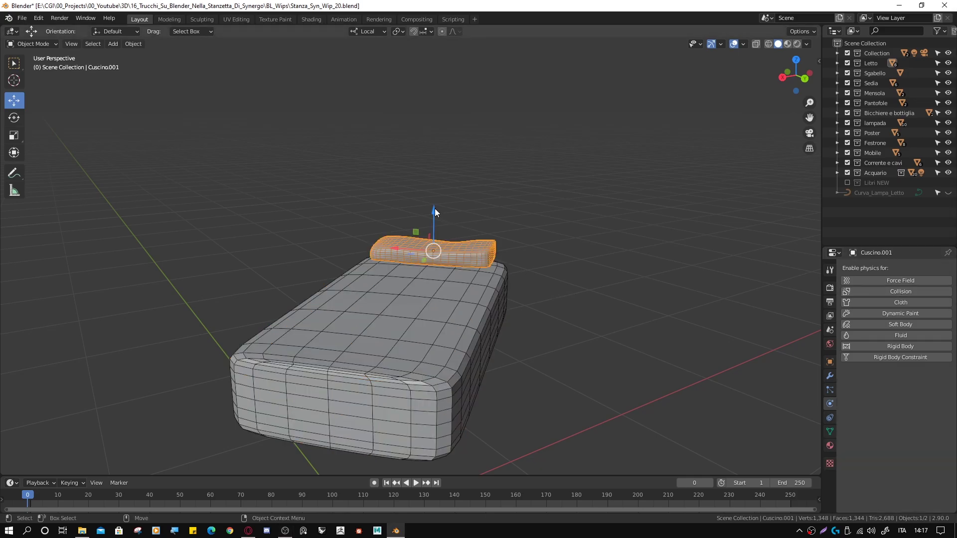
left_click_drag(433, 208, 437, 168)
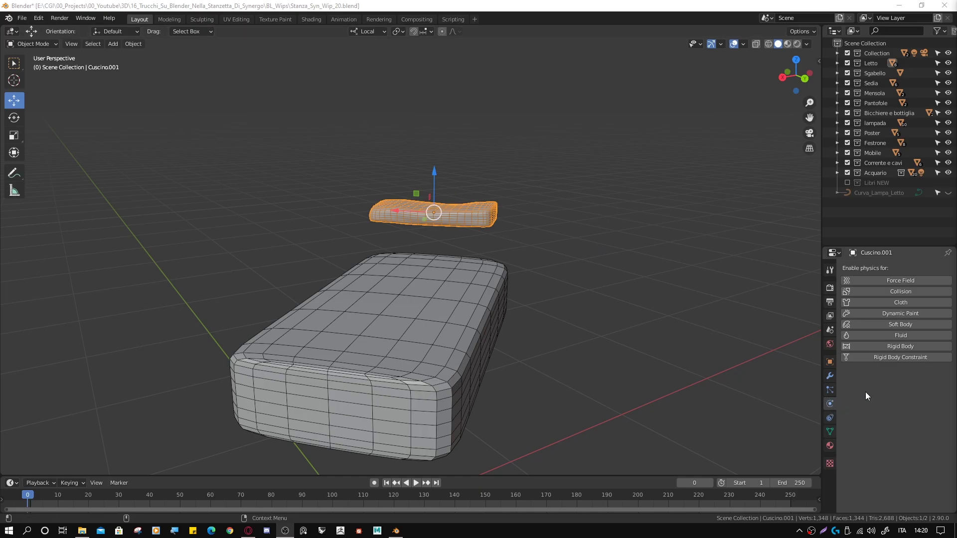
Step: Add Cloth physics to pillow Cuscino.001 and enable Pressure with a value of 10
left_click(896, 298)
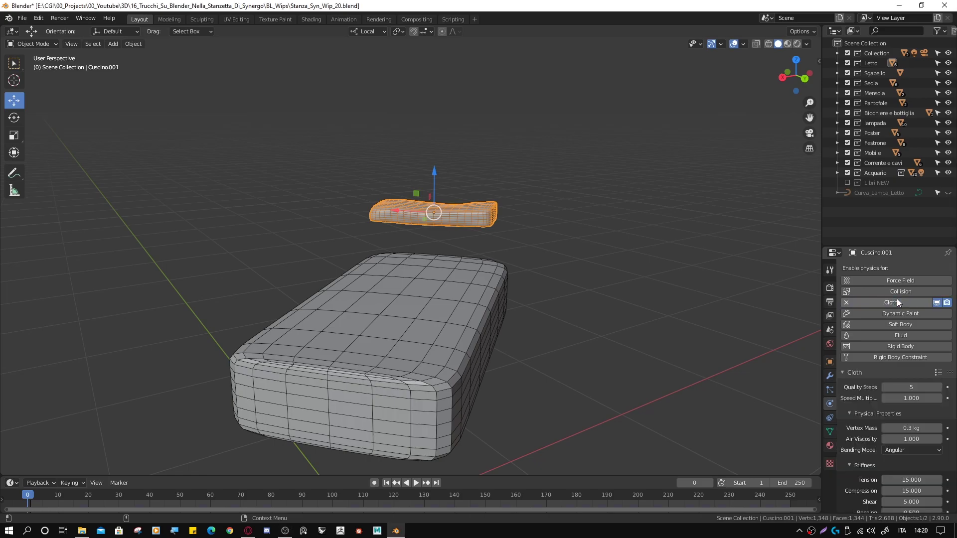
scroll(892, 342, "down", 2)
scroll(892, 343, "down", 3)
scroll(892, 343, "down", 2)
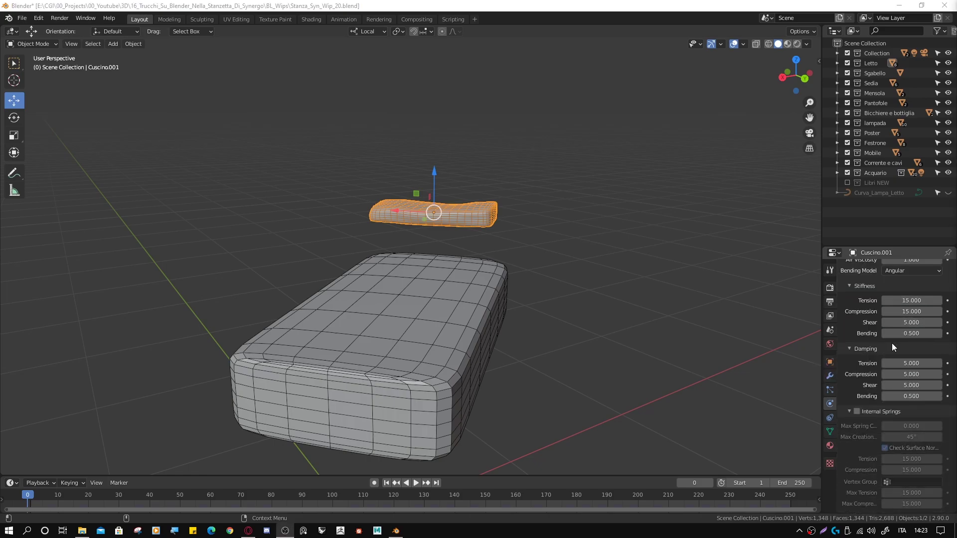
scroll(892, 343, "down", 2)
scroll(892, 342, "down", 3)
scroll(892, 343, "down", 1)
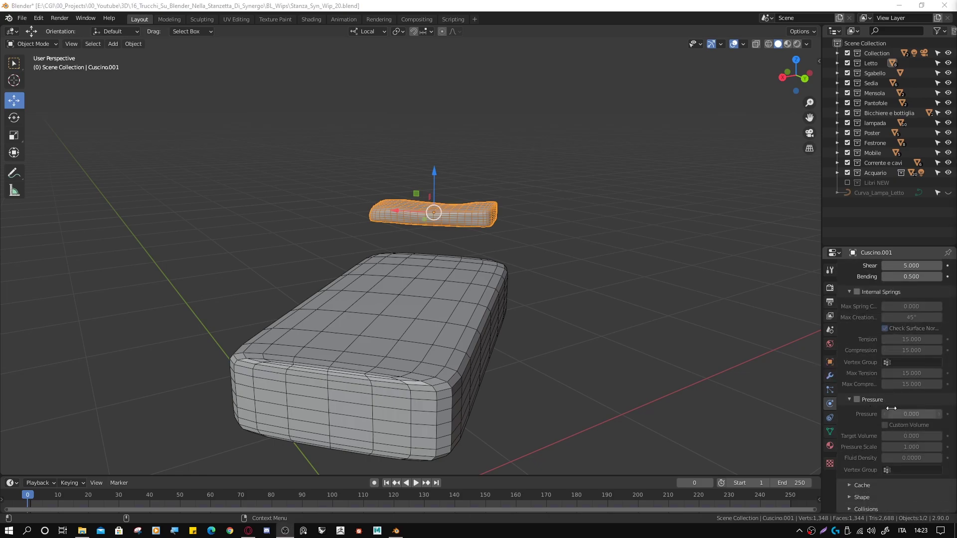
left_click(856, 398)
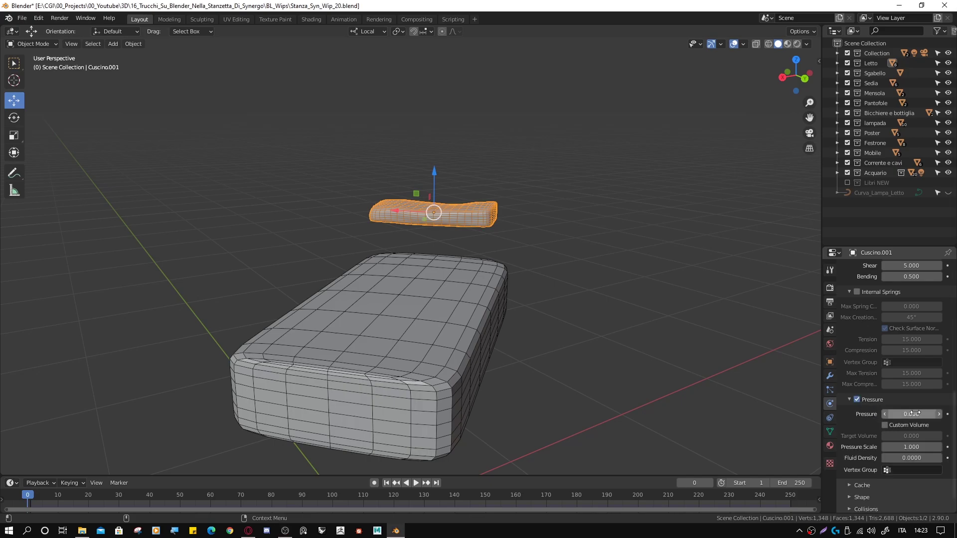
left_click(910, 414)
type("10")
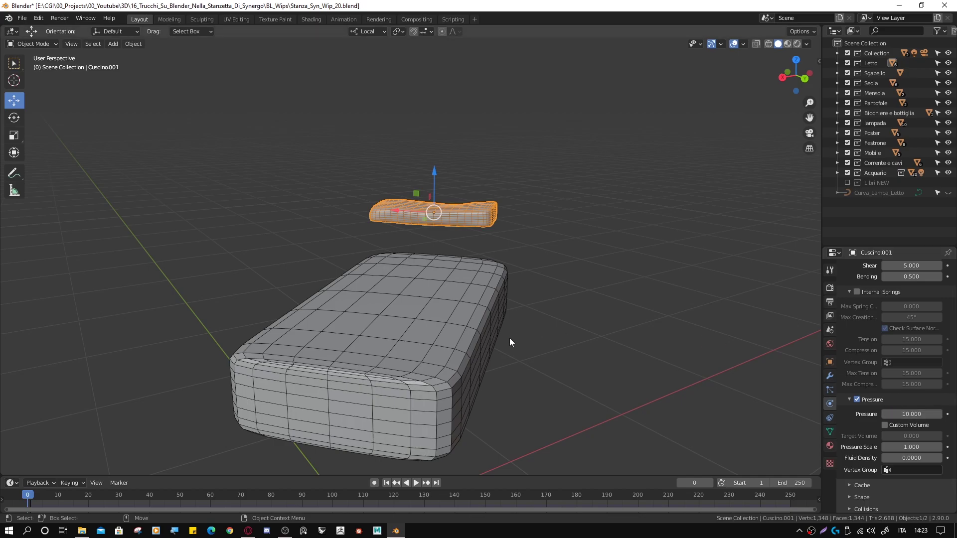
Step: Play the timeline and pause at frame 61 once the inflated pillow rests on the mattress
left_click(416, 482)
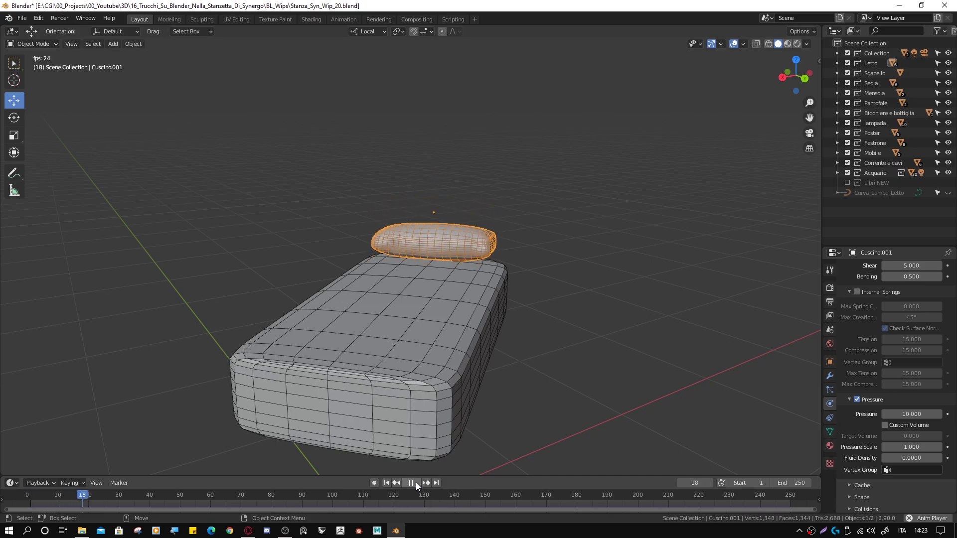
left_click(415, 482)
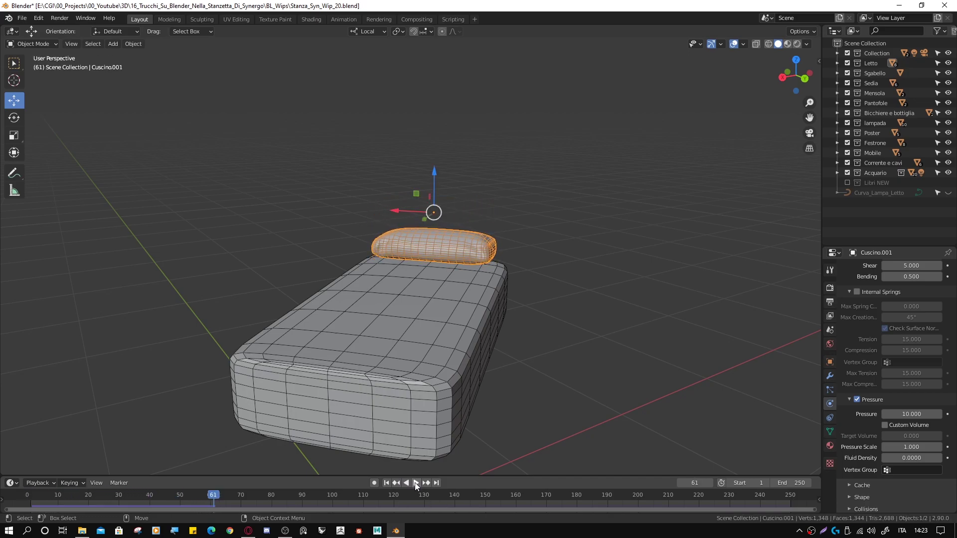